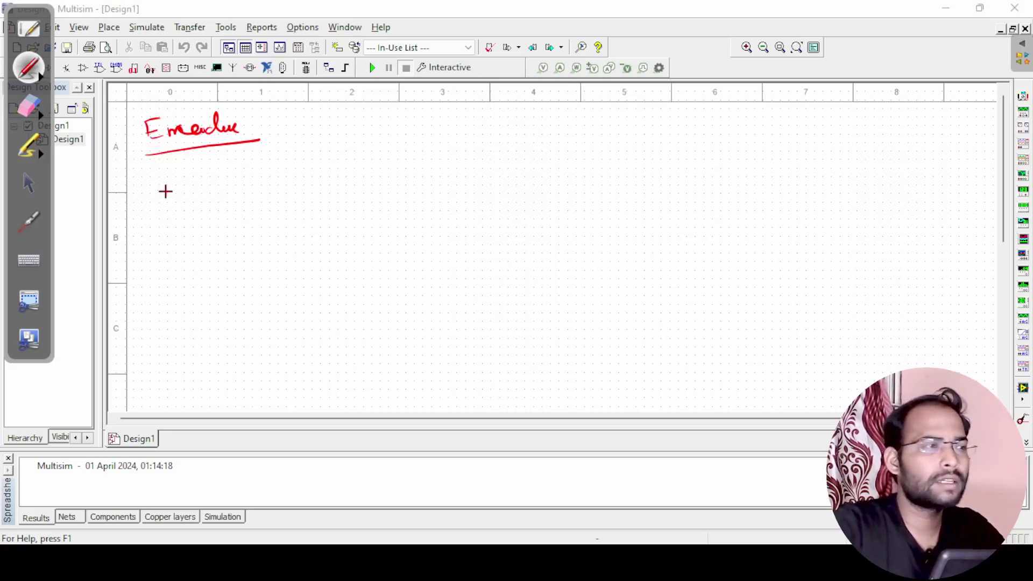
Step: Draw four horizontal input lines under the heading in red ink and label them D0, D1, D2 and D3
drag(177, 182, 259, 176)
drag(186, 203, 261, 201)
drag(191, 231, 269, 227)
drag(194, 257, 288, 249)
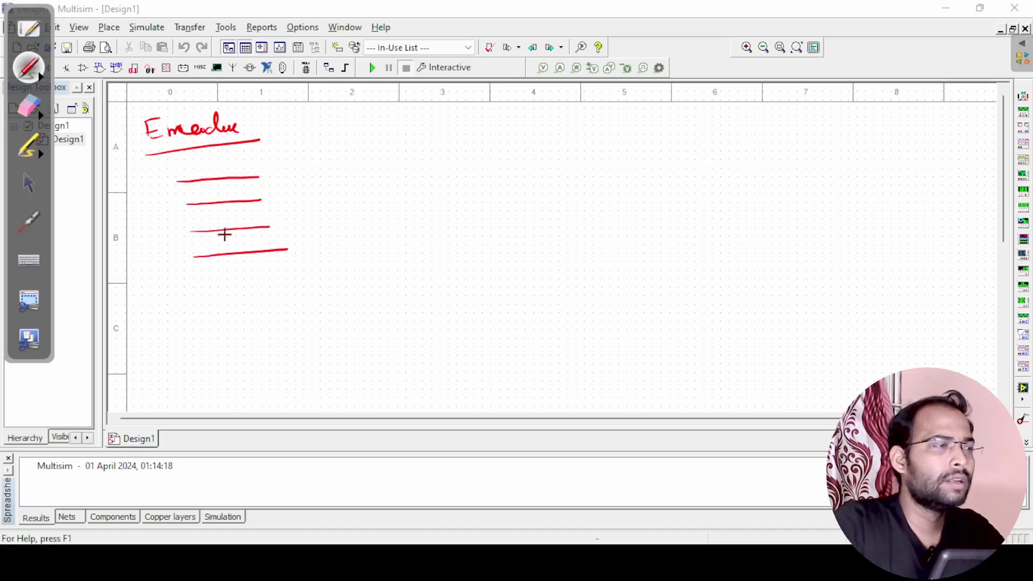
mouse_move(146, 177)
mouse_down()
mouse_move(166, 184)
mouse_move(170, 243)
mouse_up()
drag(173, 242, 178, 250)
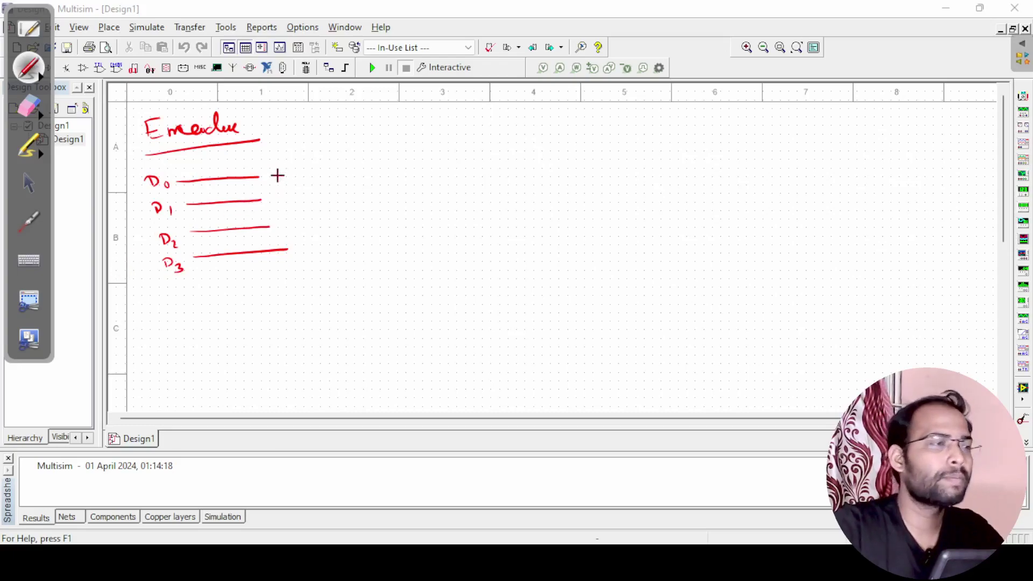
Step: Draw the encoder block at the end of the input lines, with two output lines labelled A0 and A1
drag(261, 171, 282, 263)
mouse_move(262, 171)
mouse_down()
mouse_move(330, 185)
mouse_move(337, 244)
mouse_move(279, 256)
mouse_up()
mouse_move(332, 195)
mouse_down()
mouse_move(361, 195)
mouse_move(370, 210)
mouse_move(380, 194)
mouse_up()
mouse_move(394, 184)
mouse_down()
mouse_move(380, 221)
mouse_move(397, 222)
mouse_up()
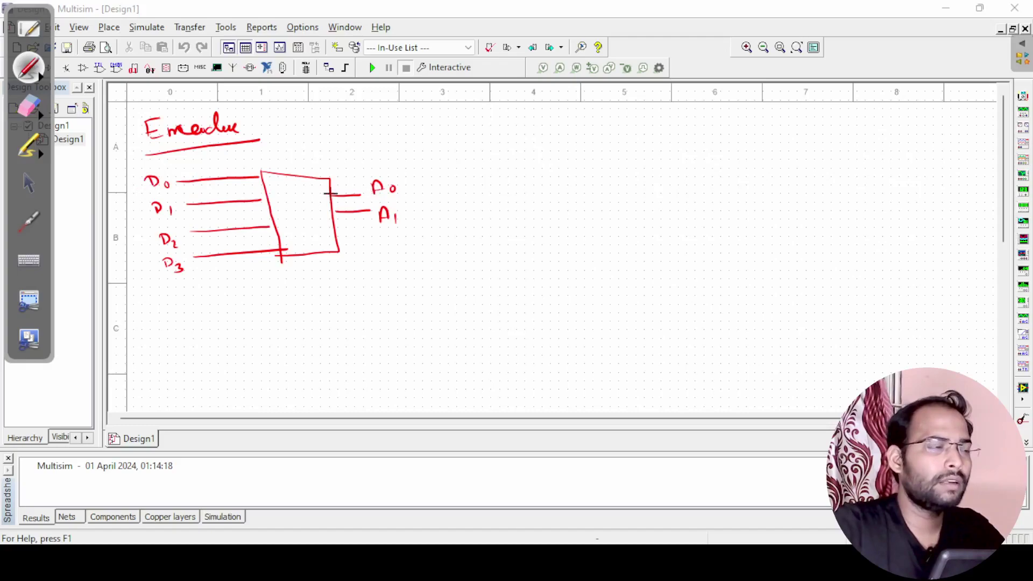
Step: Annotate the diagram with output code A0=0, A1=0 for active input D0 and A0=1, A1=0 for active input D1
drag(146, 164, 156, 160)
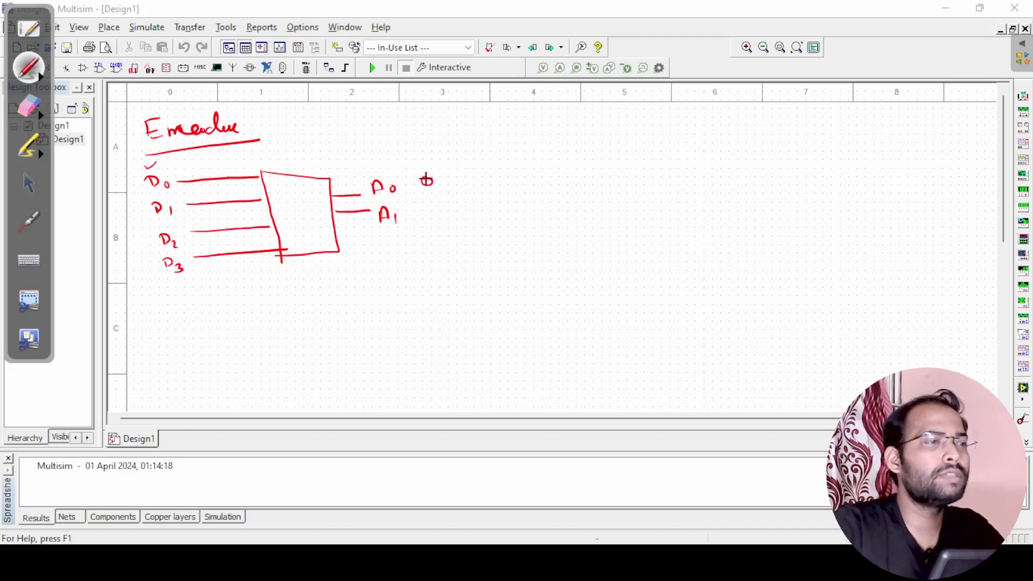
drag(435, 203, 430, 213)
mouse_move(429, 170)
mouse_down()
mouse_move(408, 204)
mouse_move(428, 169)
mouse_up()
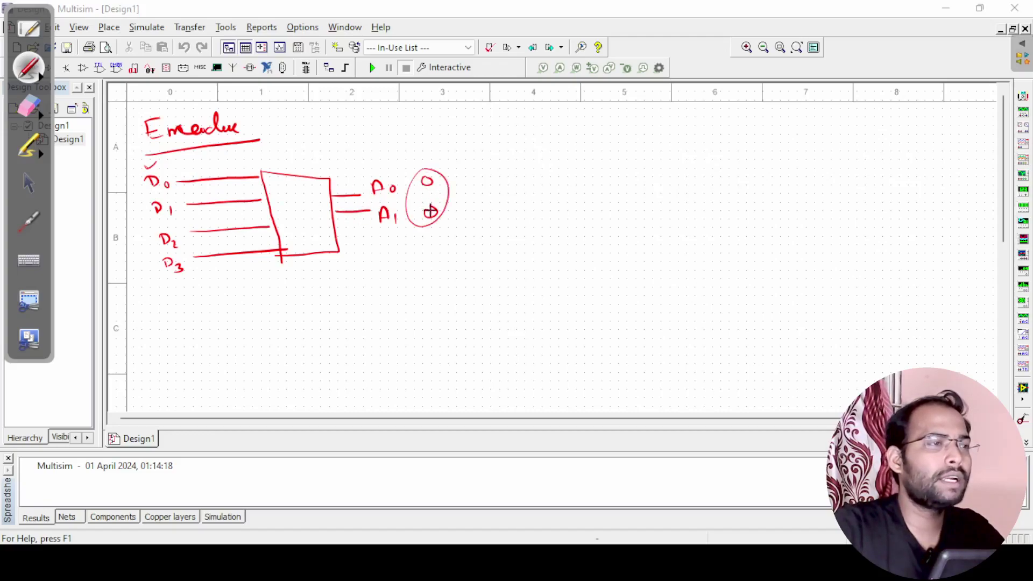
mouse_move(446, 252)
mouse_down()
mouse_move(438, 256)
mouse_move(455, 256)
mouse_up()
drag(478, 250, 478, 249)
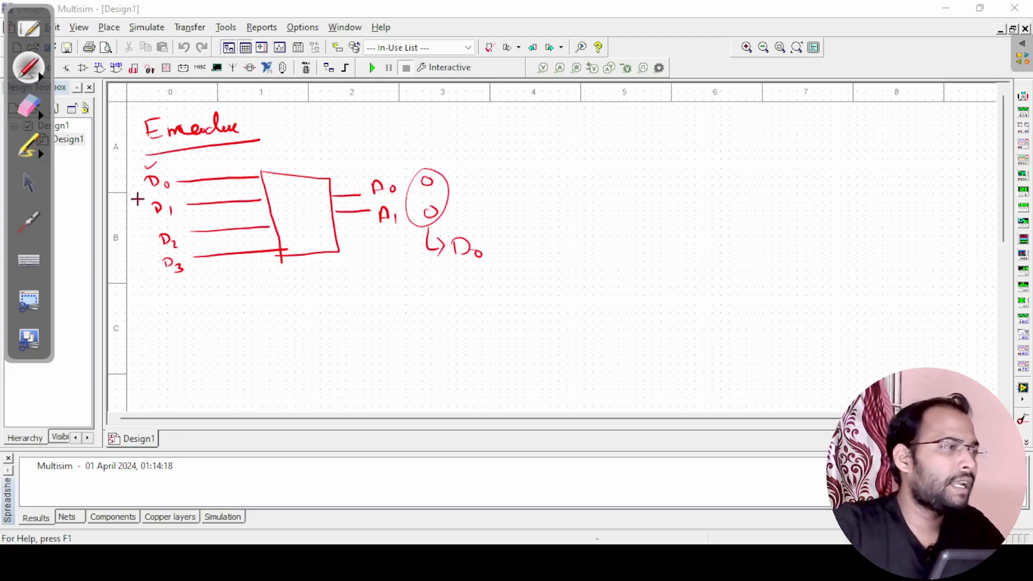
drag(135, 208, 146, 204)
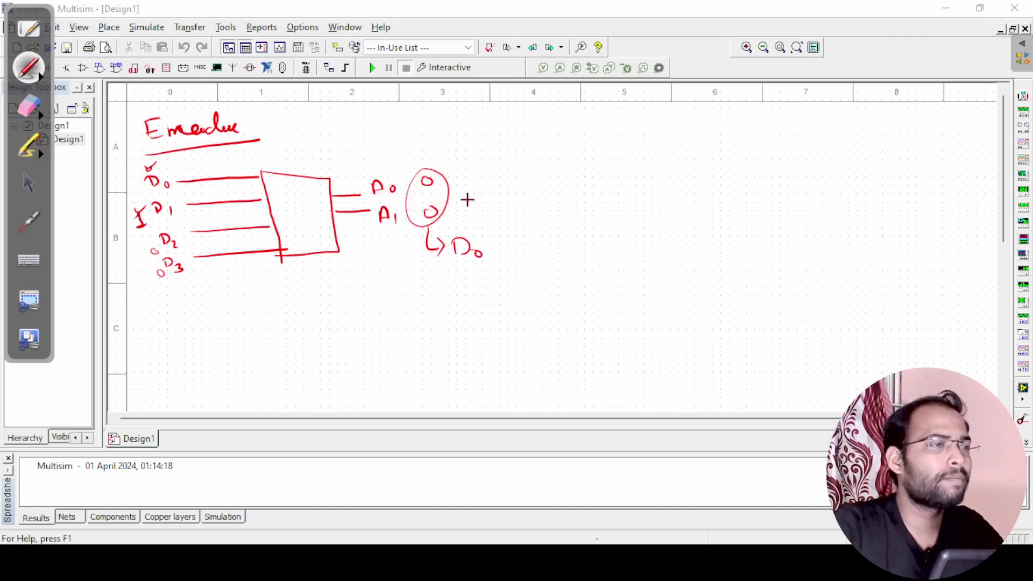
mouse_move(463, 203)
mouse_down()
mouse_move(468, 189)
mouse_move(464, 225)
mouse_move(481, 183)
mouse_up()
drag(497, 238, 518, 259)
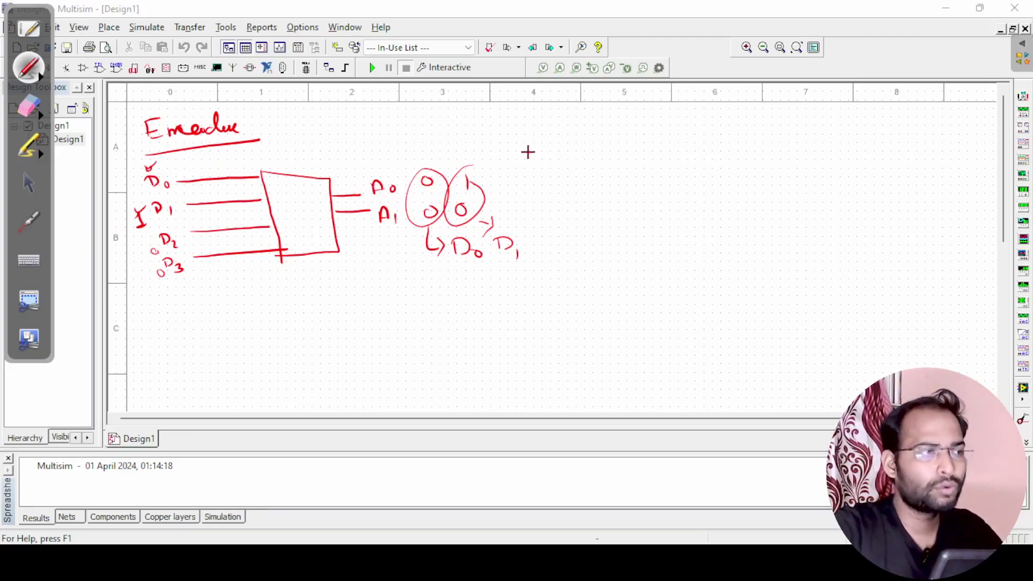
Step: Draw a truth table frame beside the diagram, with D3 D2 D1 D0 as input columns and A0, A1 as output columns
mouse_move(550, 135)
mouse_down()
mouse_move(576, 146)
mouse_move(580, 156)
mouse_move(639, 146)
mouse_up()
mouse_move(654, 145)
mouse_down()
mouse_move(714, 231)
mouse_move(721, 311)
mouse_up()
drag(558, 174, 828, 167)
mouse_move(746, 148)
mouse_down()
mouse_move(753, 134)
mouse_move(762, 149)
mouse_move(822, 152)
mouse_up()
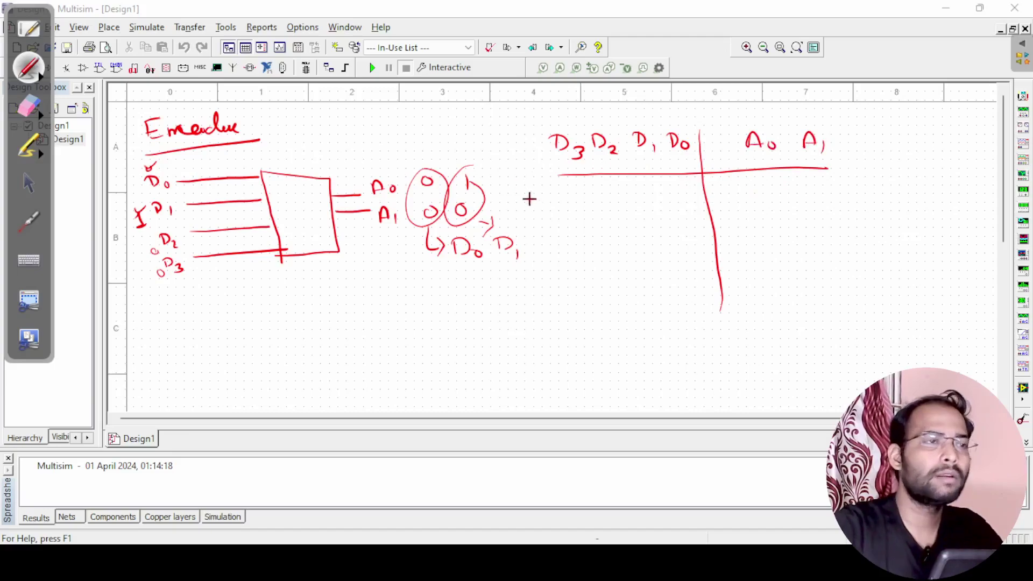
Step: Fill in truth table rows 0001 → 00 and 0010 → 01, and relabel the output columns as A1 and A0
mouse_move(574, 184)
mouse_down()
mouse_move(614, 194)
mouse_move(624, 183)
mouse_up()
drag(642, 187, 651, 182)
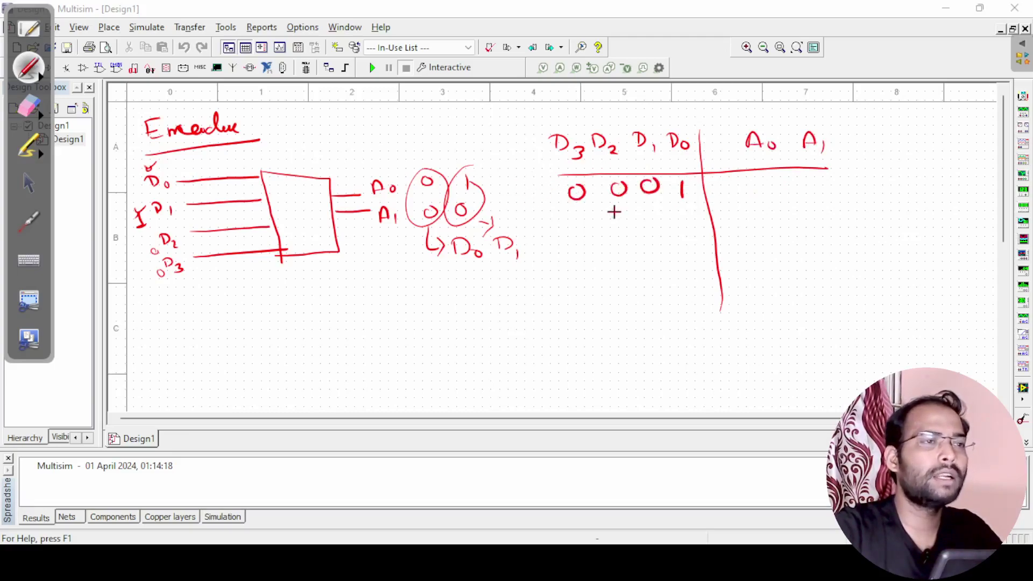
drag(753, 180, 814, 178)
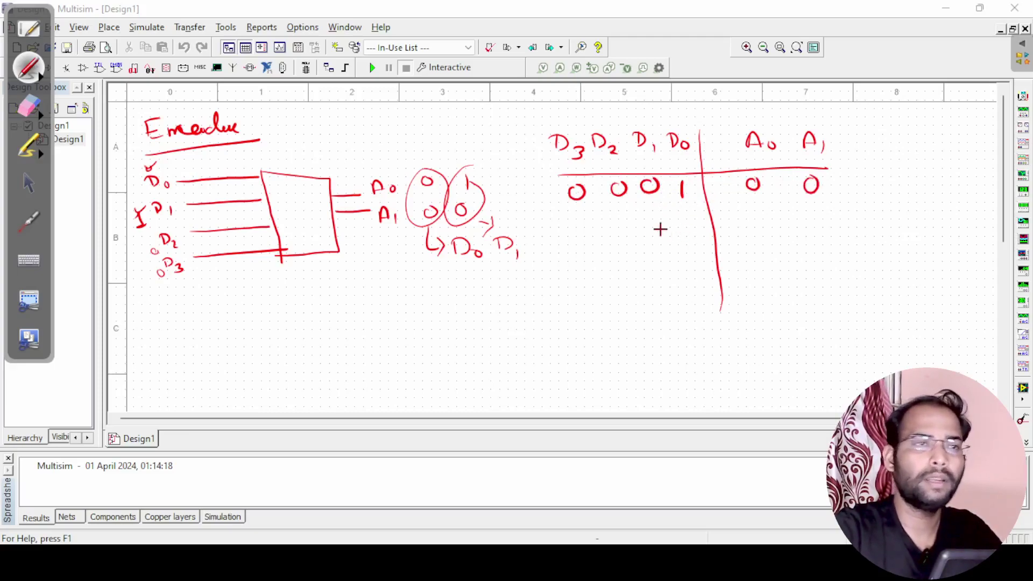
mouse_move(577, 218)
mouse_down()
mouse_move(629, 211)
mouse_move(656, 224)
mouse_move(684, 211)
mouse_up()
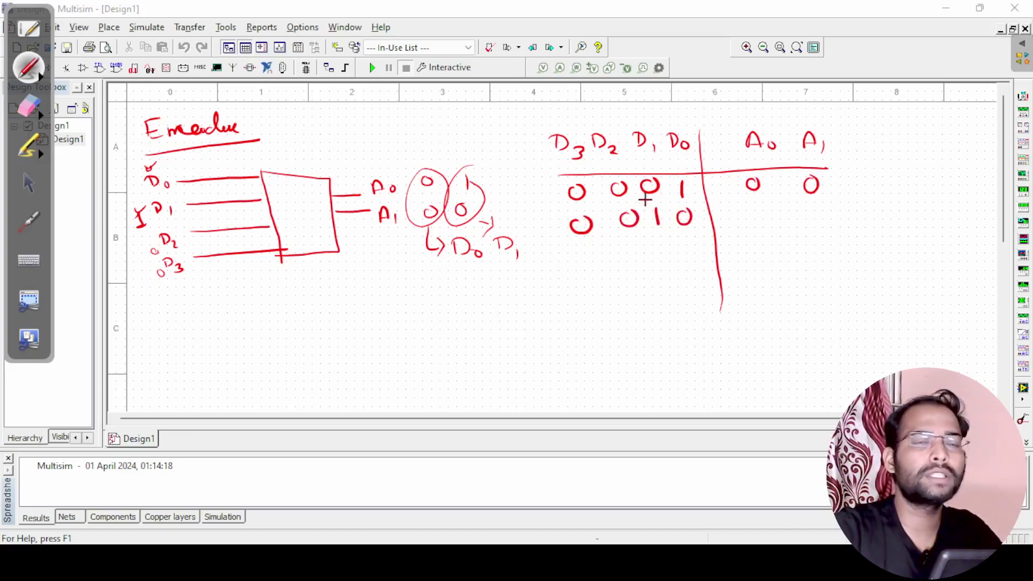
drag(759, 213, 808, 228)
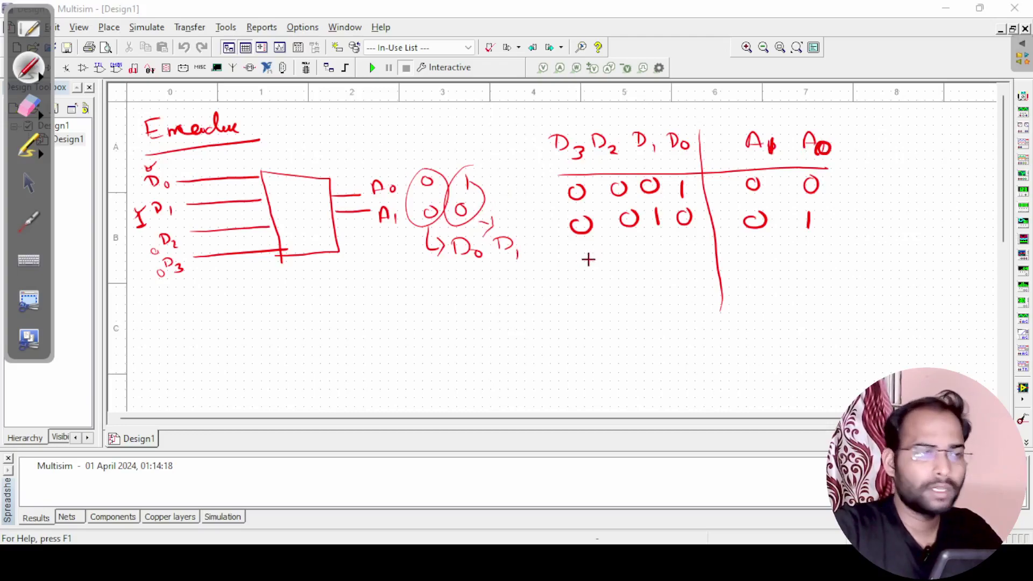
Step: Add the truth table rows 0100 → 10 and 1000 → 11
drag(579, 262, 587, 256)
drag(672, 245, 697, 244)
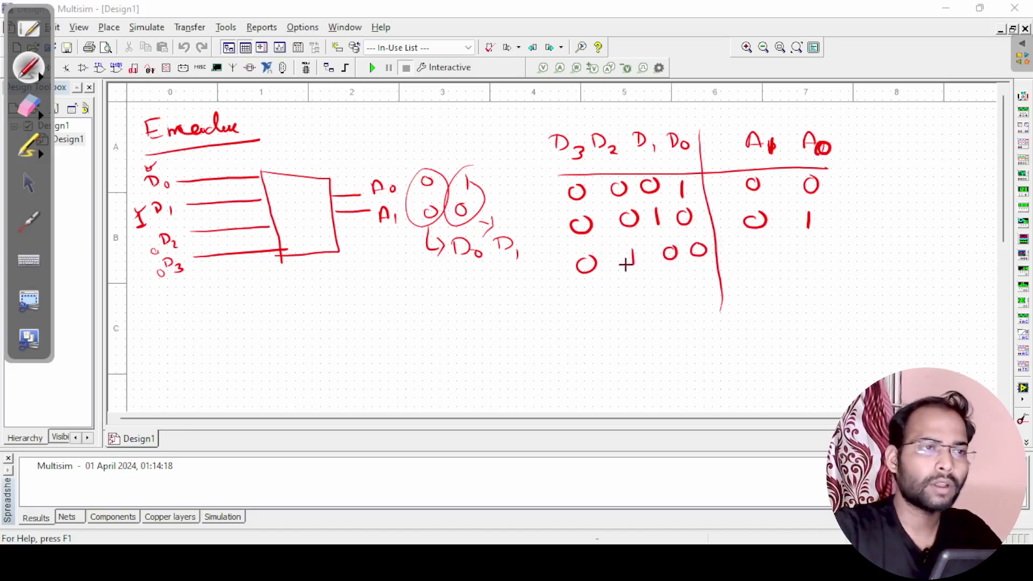
mouse_move(755, 251)
mouse_down()
mouse_move(755, 266)
mouse_move(806, 250)
mouse_up()
drag(589, 291, 587, 307)
drag(637, 286, 704, 275)
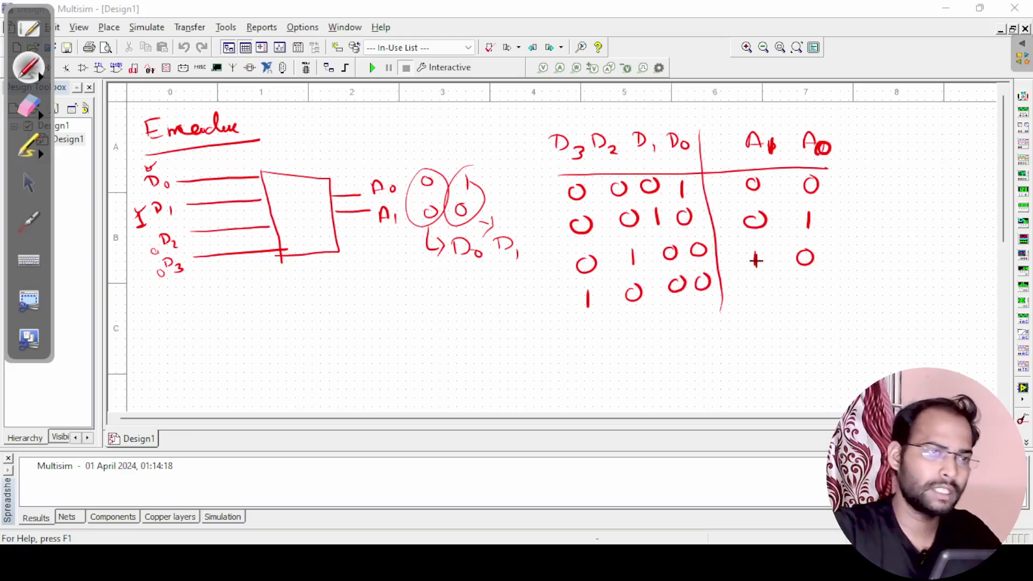
drag(810, 290, 809, 306)
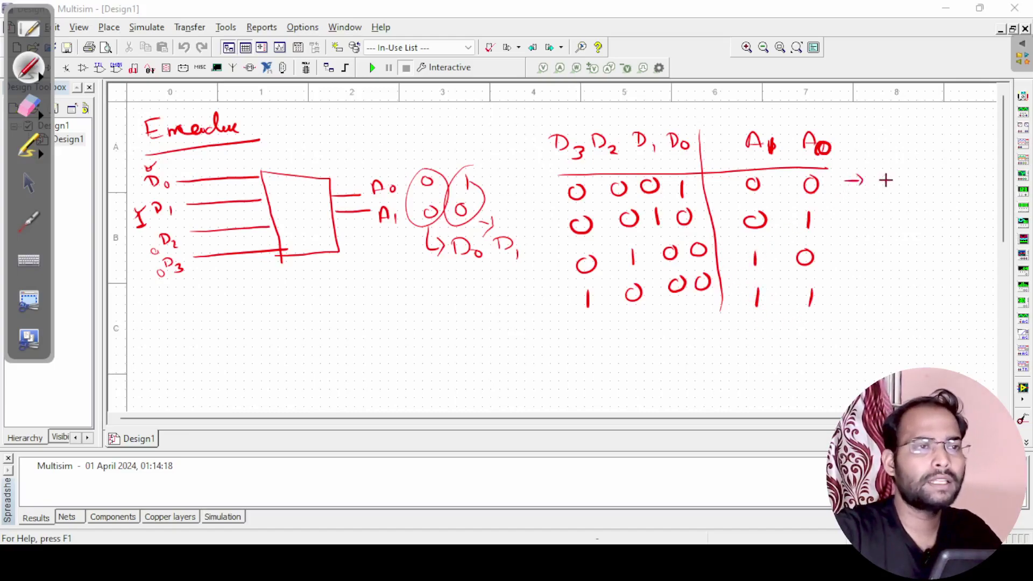
Step: Write the decimal values 0, 1, 2 and 3 beside the truth table rows and tick the encoder block
drag(882, 176, 888, 174)
drag(856, 203, 880, 213)
drag(840, 256, 866, 253)
drag(841, 296, 866, 295)
mouse_move(884, 280)
mouse_down()
mouse_move(893, 282)
mouse_move(885, 293)
mouse_up()
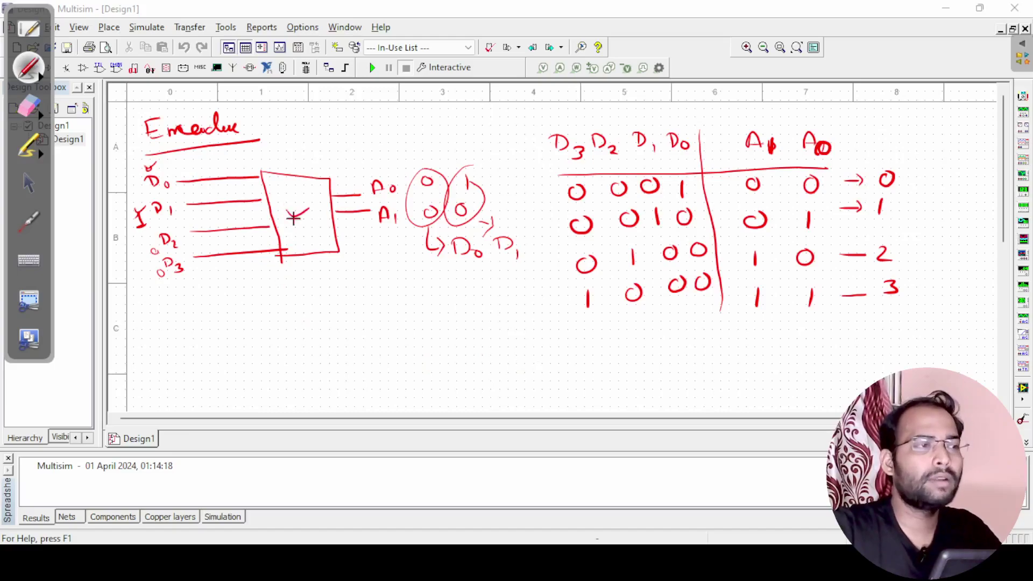
drag(291, 211, 315, 200)
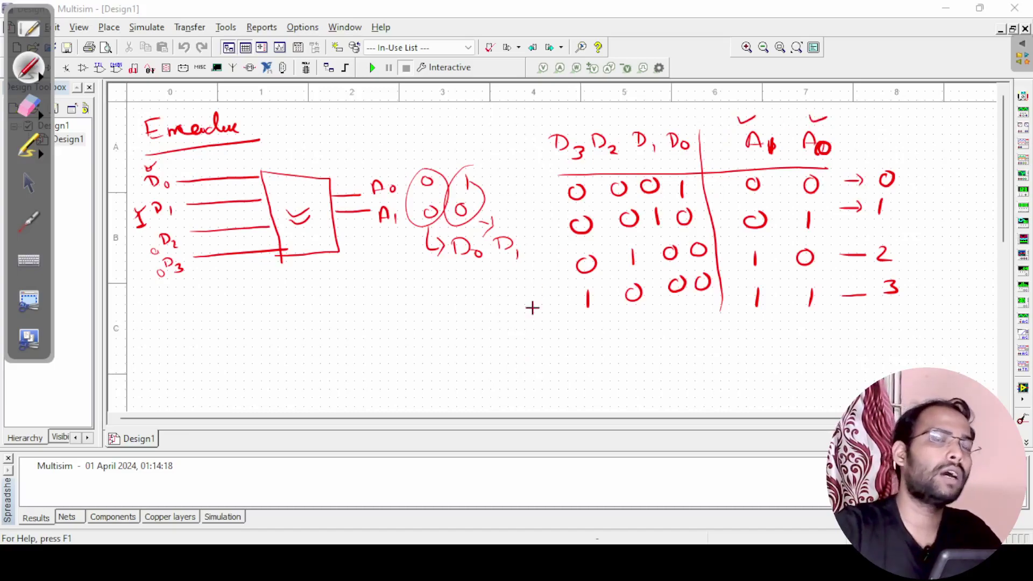
Step: Mark the rows where A1 is 1, circle their active inputs, and write A1 = D2 + D3 below the table
mouse_move(586, 366)
mouse_down()
mouse_move(601, 366)
mouse_move(600, 357)
mouse_move(611, 368)
mouse_move(652, 348)
mouse_up()
drag(641, 356, 653, 355)
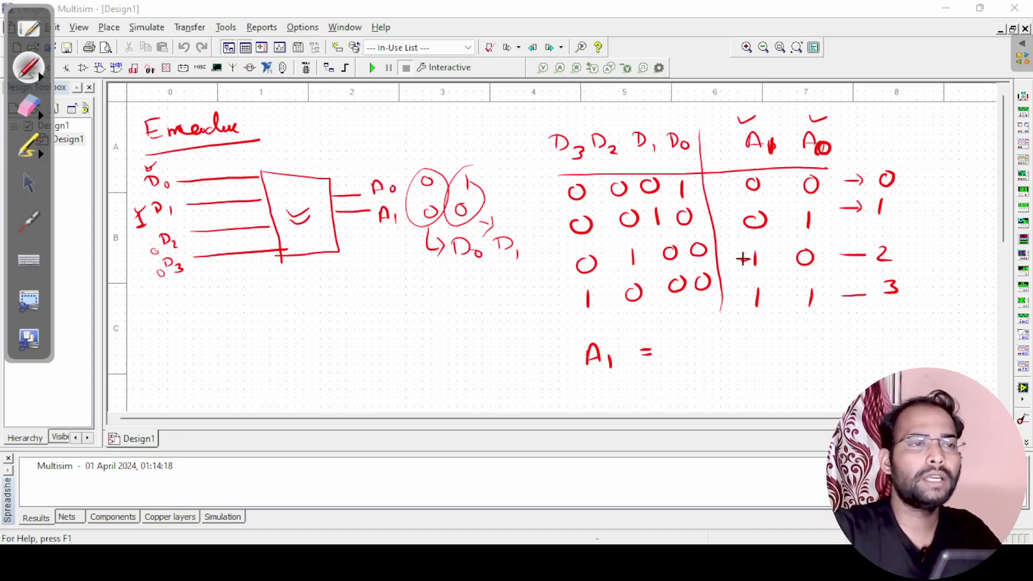
drag(718, 257, 673, 258)
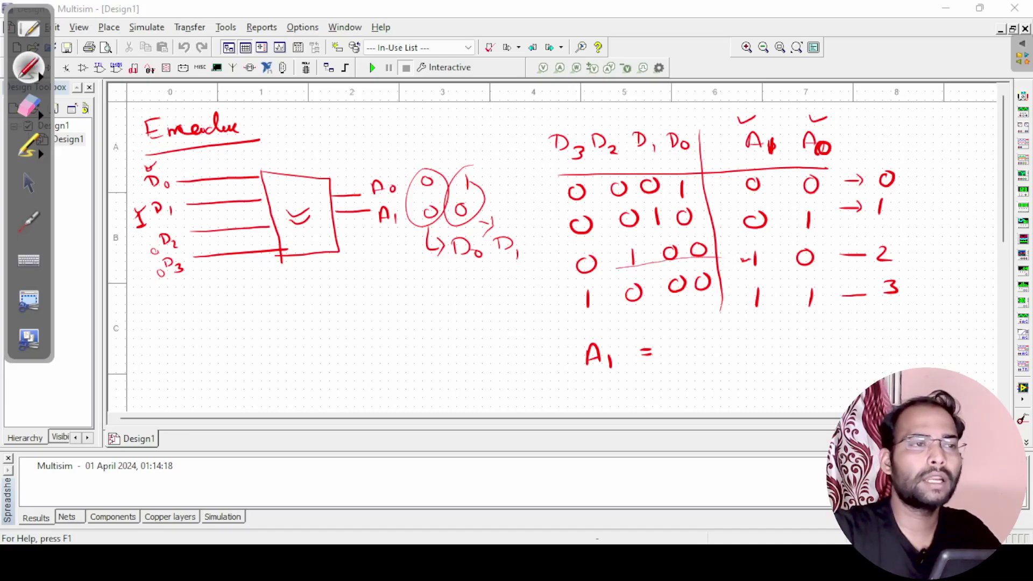
drag(665, 338, 673, 352)
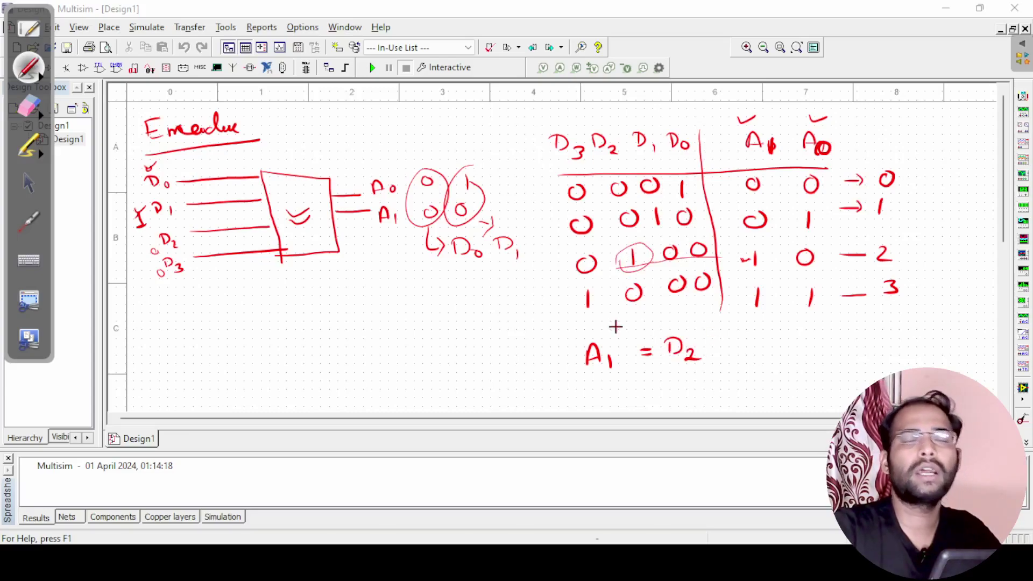
drag(743, 282, 751, 293)
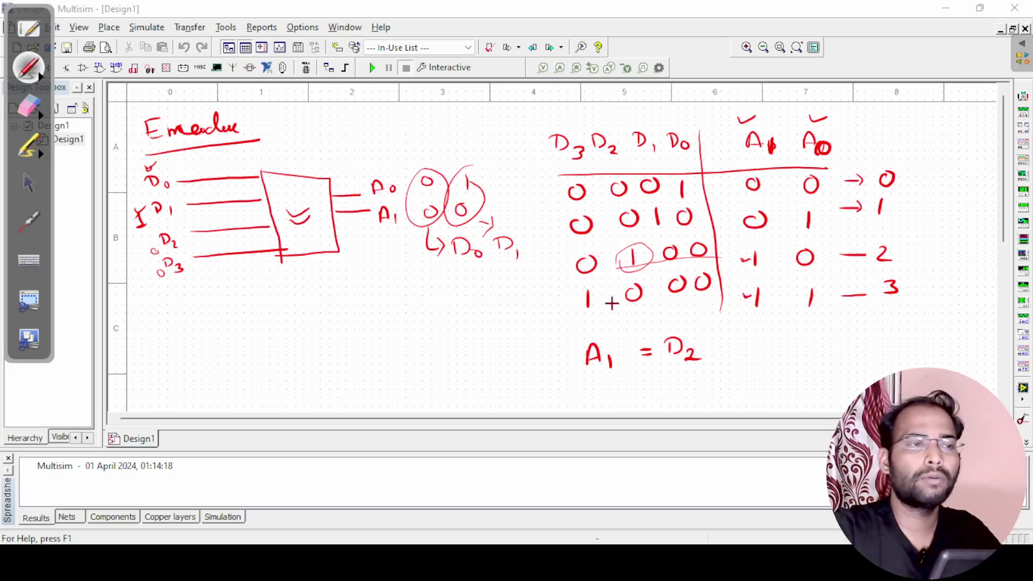
drag(584, 289, 581, 291)
drag(713, 337, 717, 349)
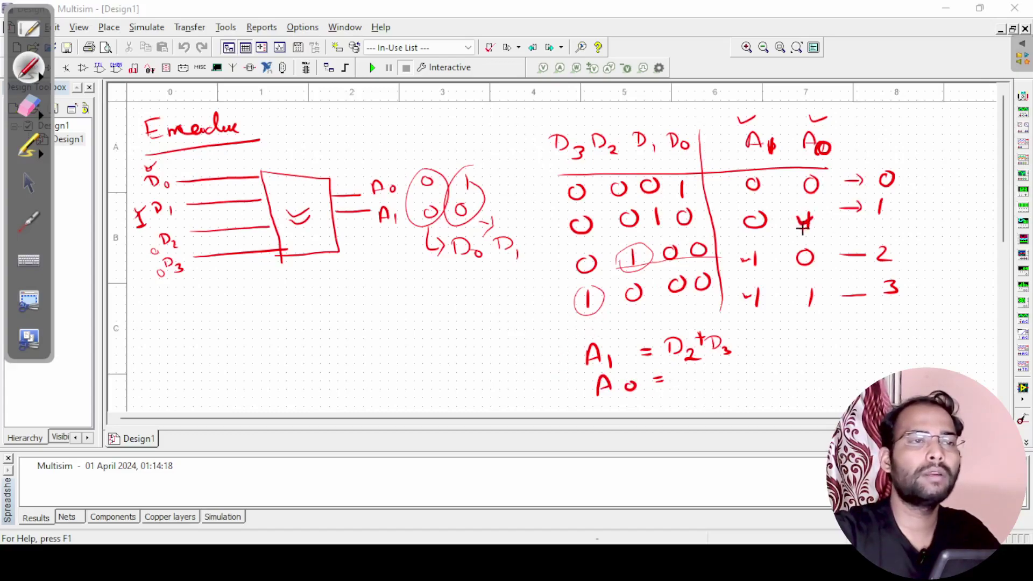
Step: Circle the active D1 input, mark the last row's A0 output, and complete the equation A0 = D1 + D3
drag(656, 205, 657, 219)
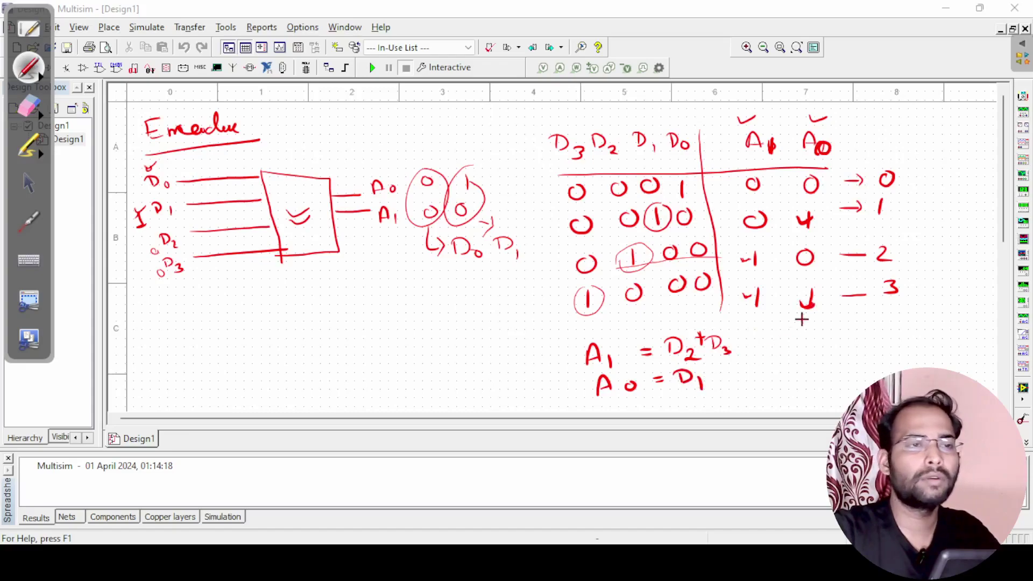
mouse_move(812, 285)
mouse_down()
mouse_move(762, 309)
mouse_move(655, 315)
mouse_up()
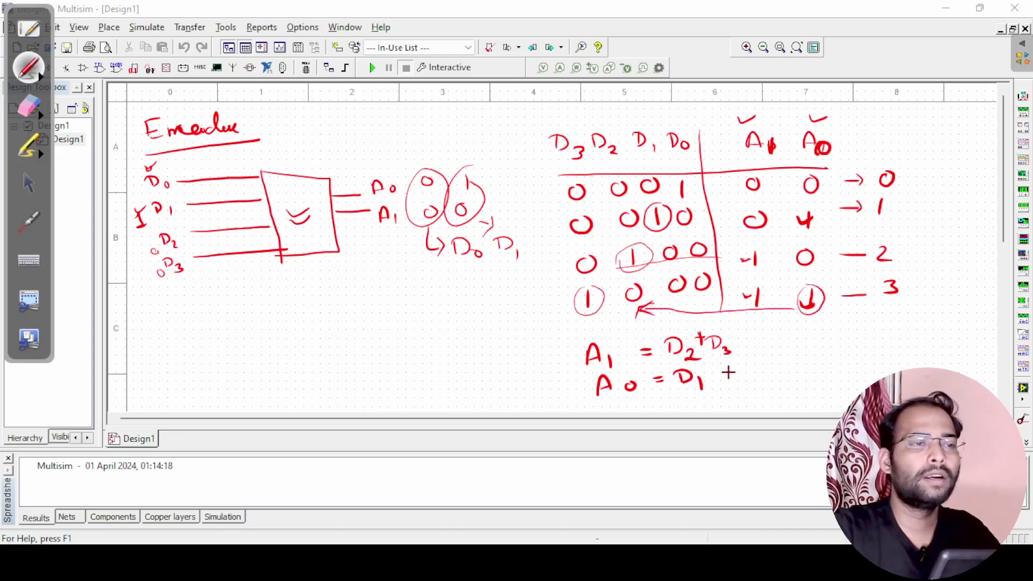
drag(746, 366, 763, 373)
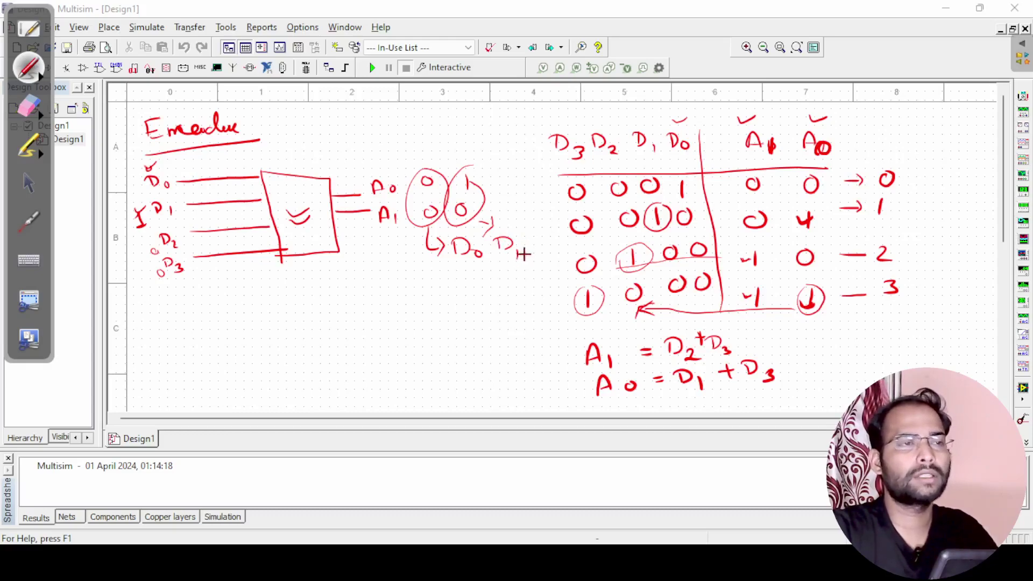
drag(516, 249, 518, 258)
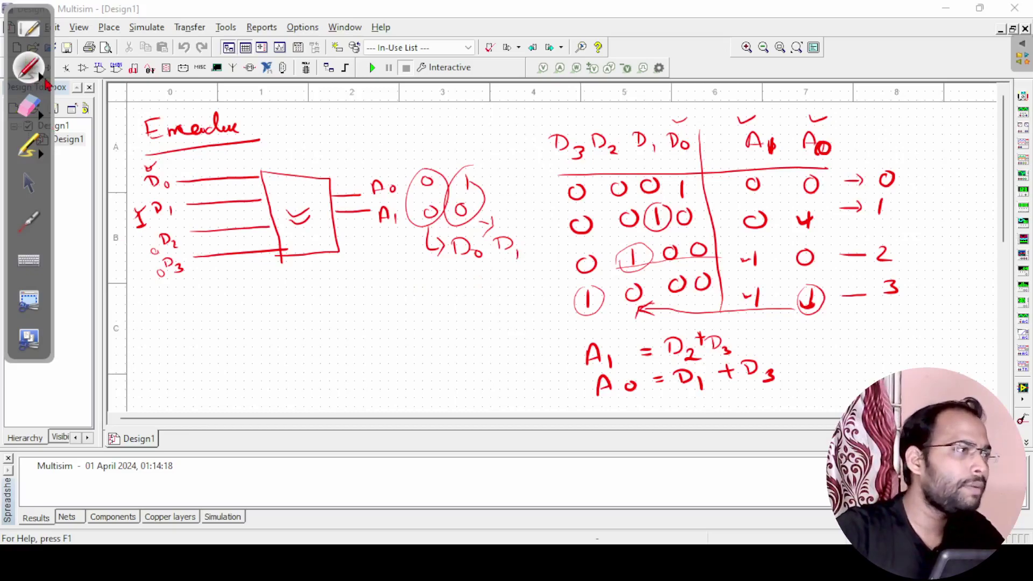
Step: Clear all ink annotations and write the equation A1 = D2 + D3 in the upper-right area of the sheet
click(43, 120)
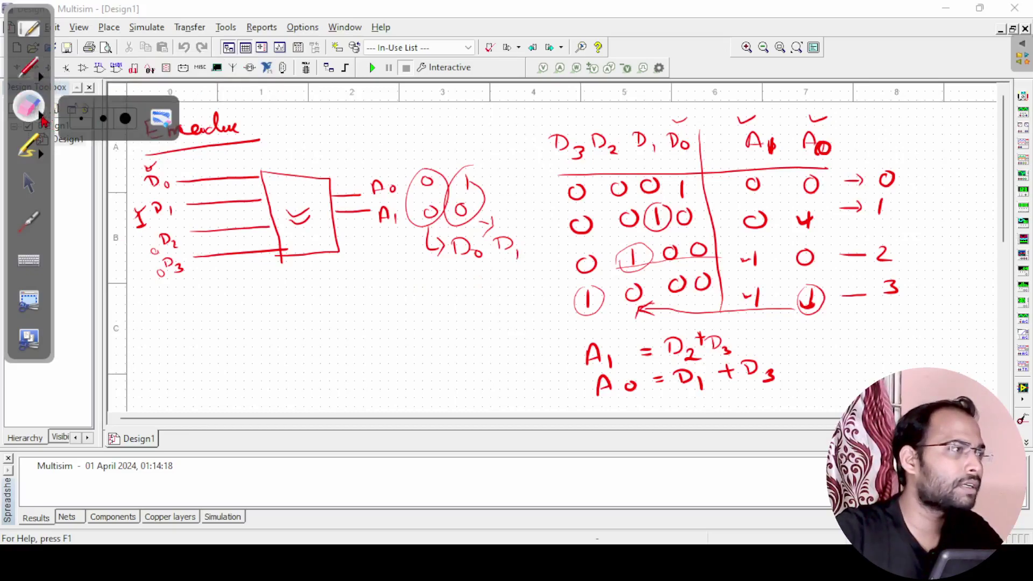
click(162, 118)
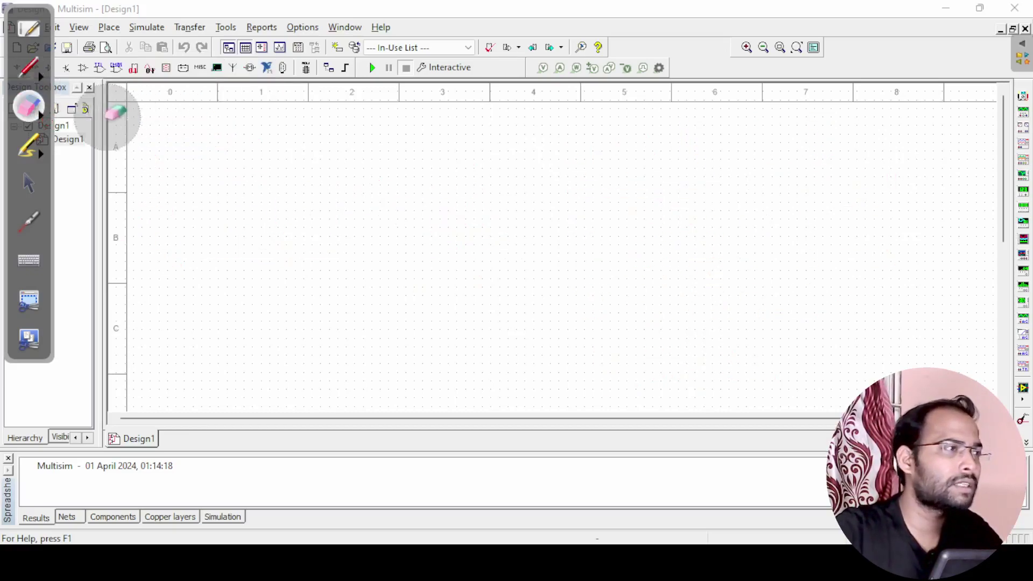
click(29, 68)
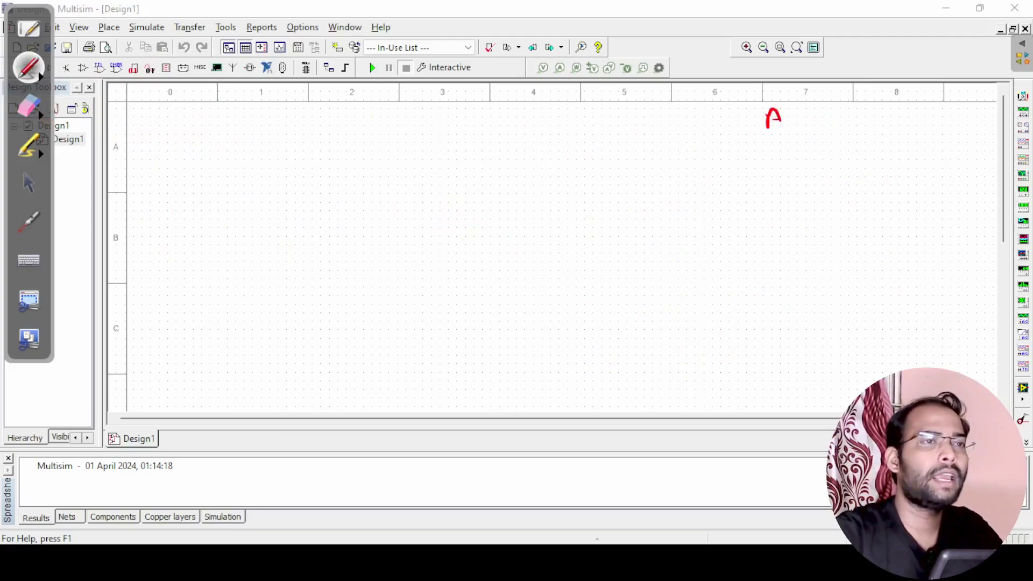
drag(905, 112, 909, 128)
drag(923, 129, 930, 127)
Step: Write the equation A0 = D1 + D3 in red ink beneath the A1 equation
drag(771, 171, 785, 172)
drag(770, 167, 844, 167)
mouse_move(843, 153)
mouse_down()
mouse_move(845, 166)
mouse_move(866, 164)
mouse_up()
drag(878, 160, 895, 158)
mouse_move(886, 152)
mouse_down()
mouse_move(886, 165)
mouse_move(915, 163)
mouse_up()
drag(926, 164, 932, 167)
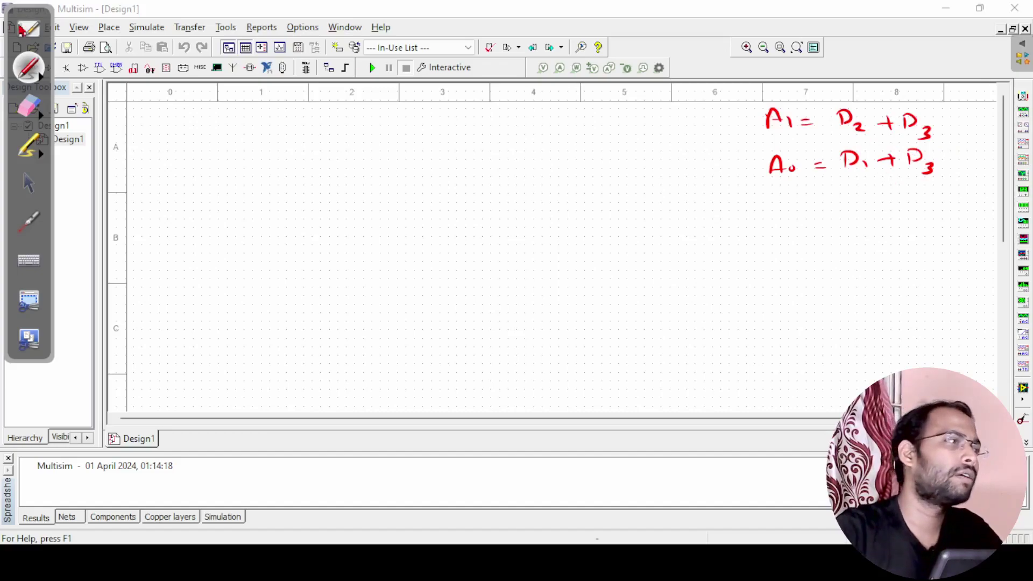
Step: Leave inking mode and search all component groups of the Master Database for "int"
click(28, 188)
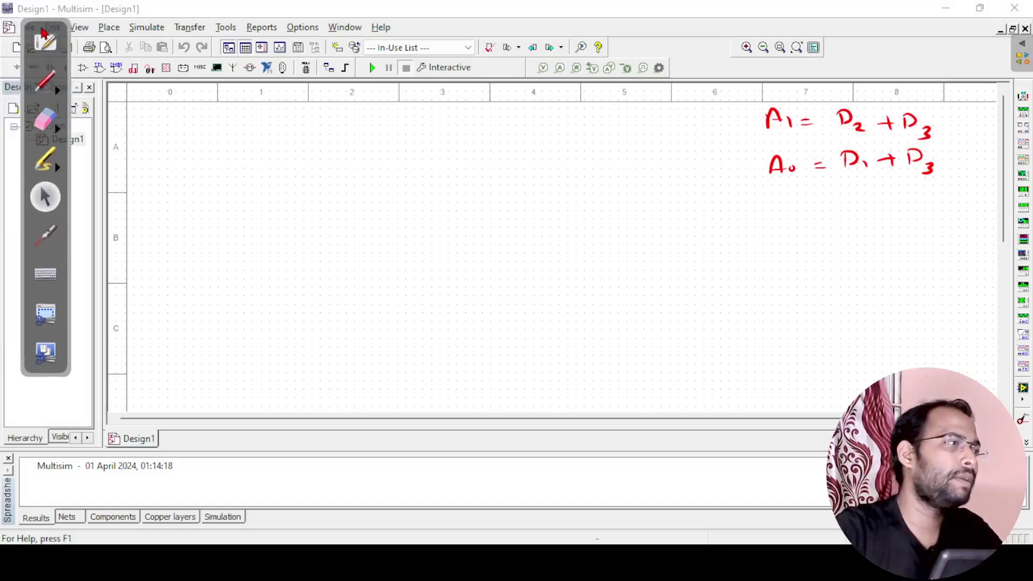
click(18, 68)
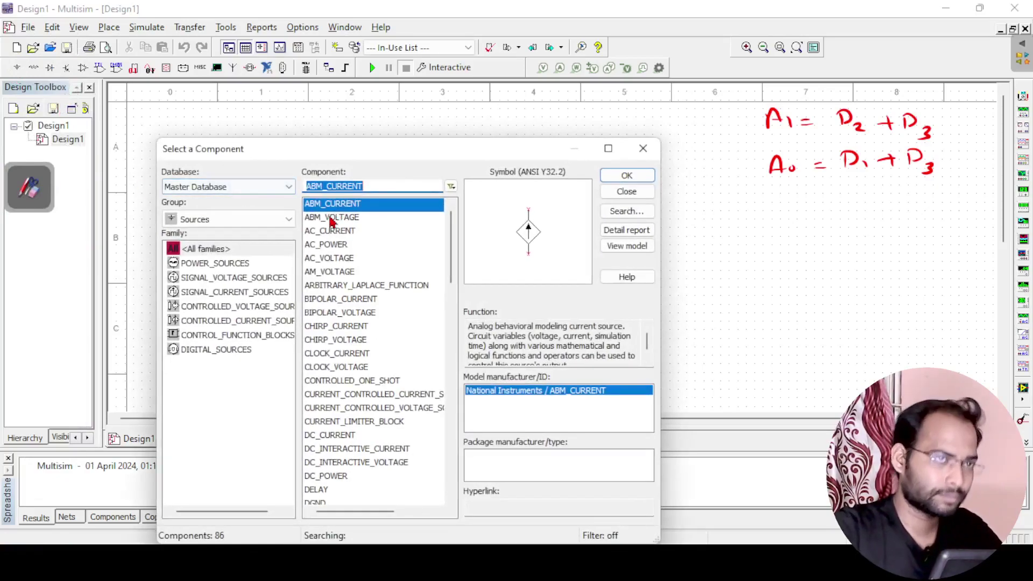
click(212, 218)
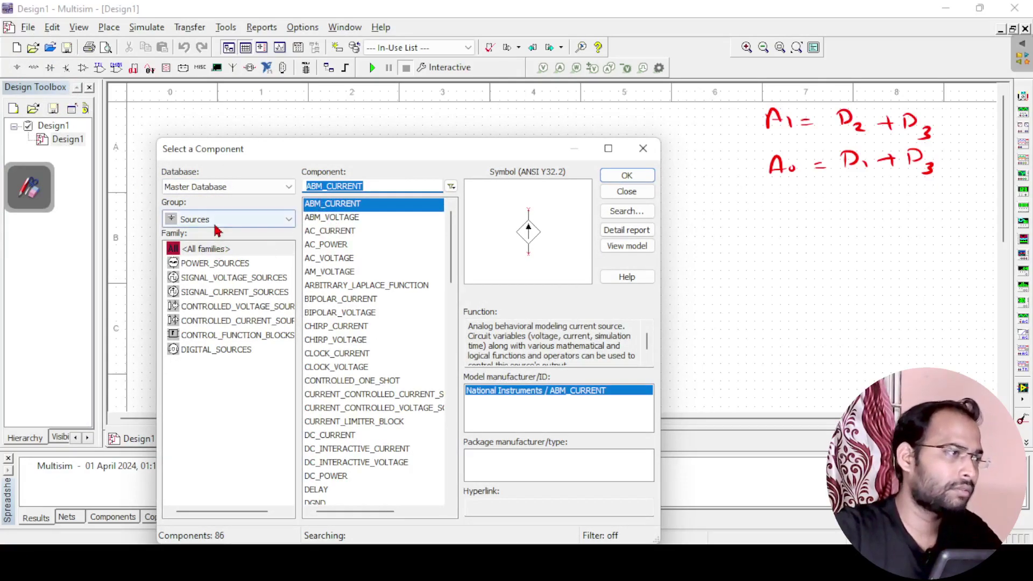
click(212, 235)
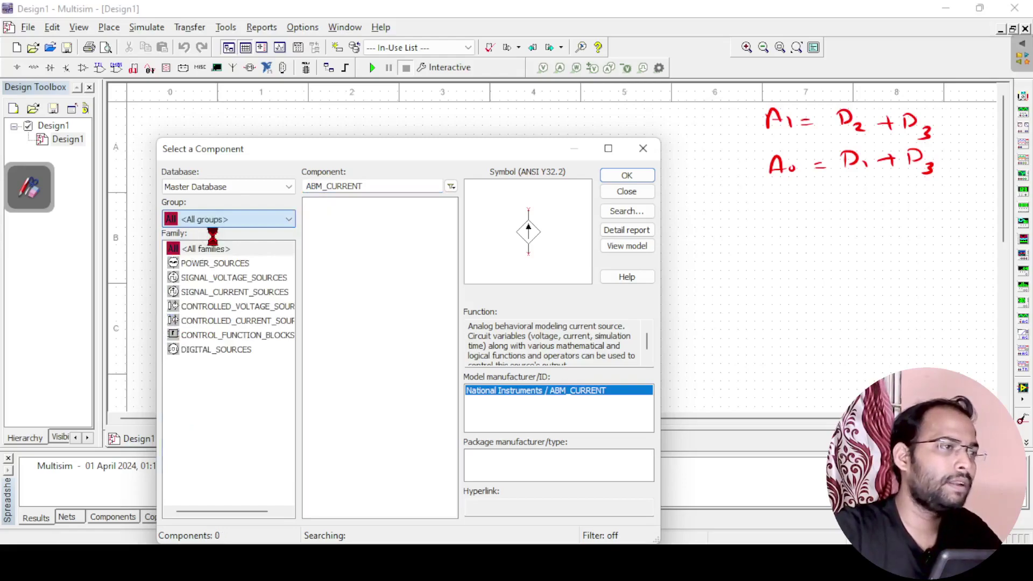
click(357, 186)
key(BackSpace)
key(BackSpace)
key(BackSpace)
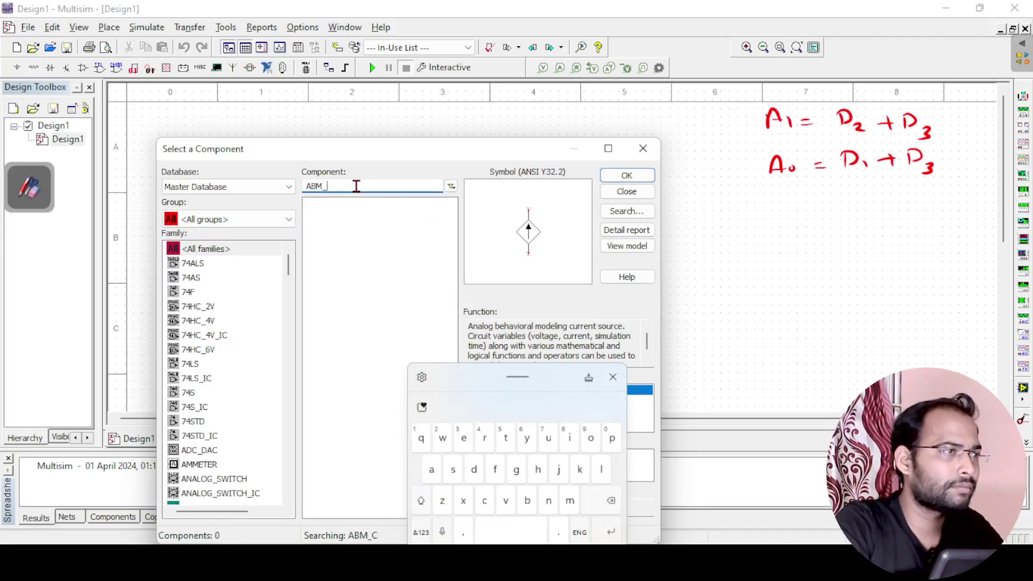
key(BackSpace)
key(BackSpace)
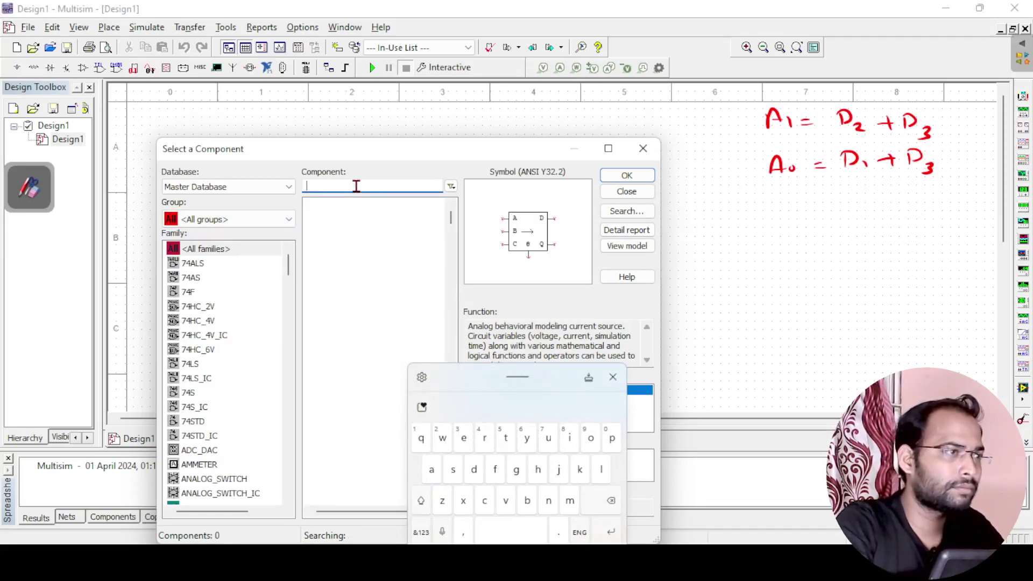
text(int)
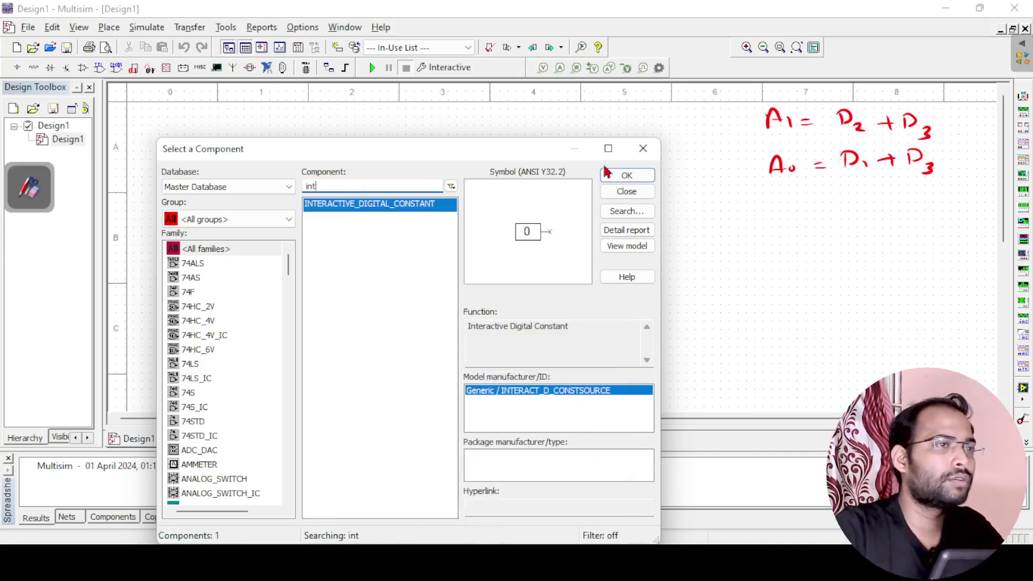
Step: Place four INTERACTIVE_DIGITAL_CONSTANT components in a vertical column near the sheet's left edge
click(628, 176)
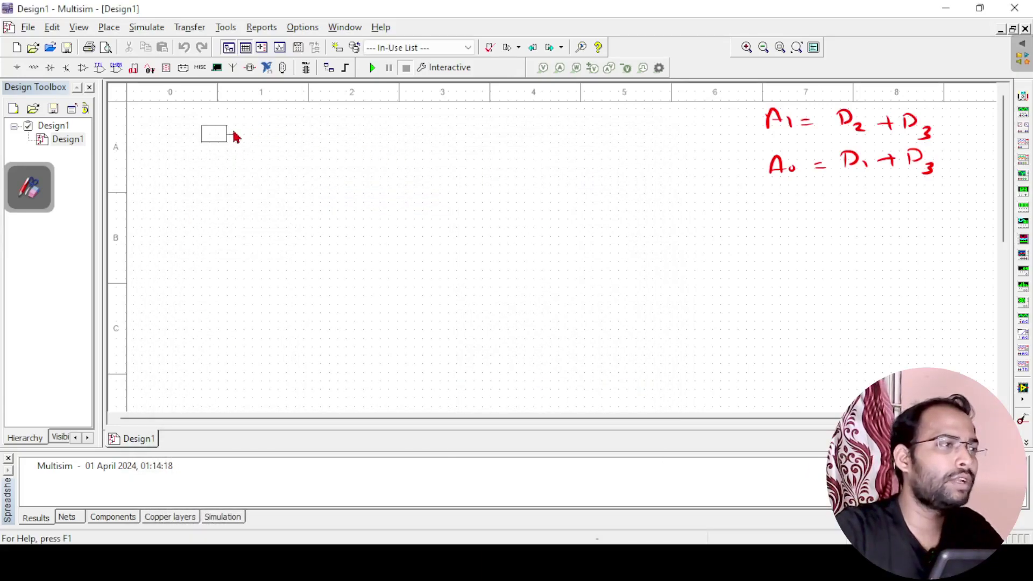
click(233, 131)
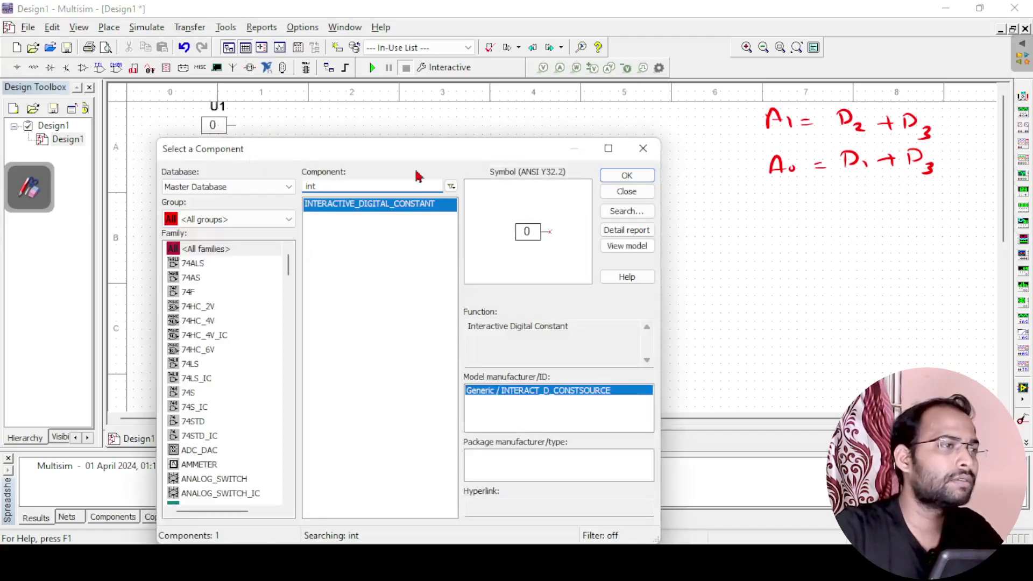
click(624, 177)
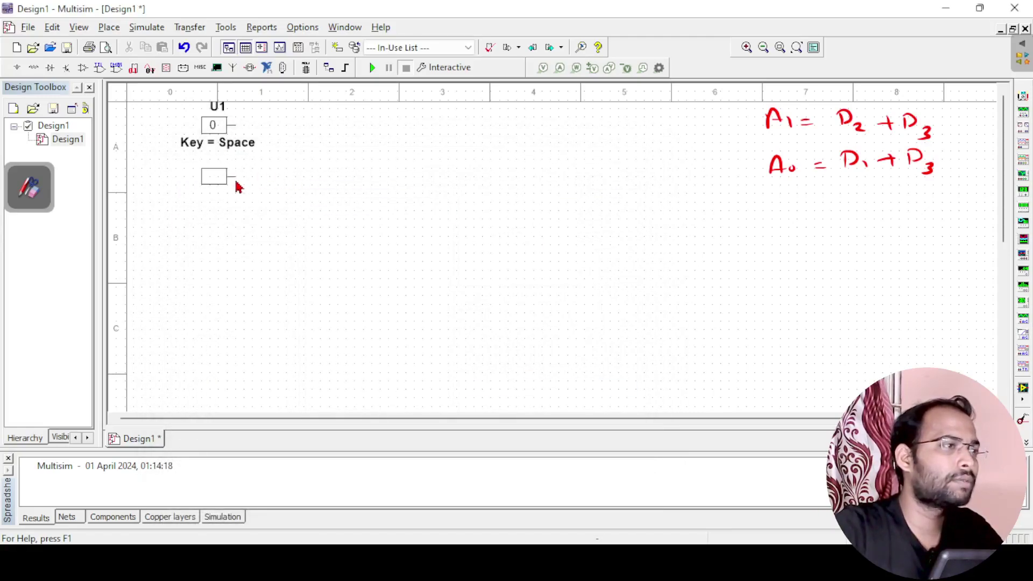
click(234, 186)
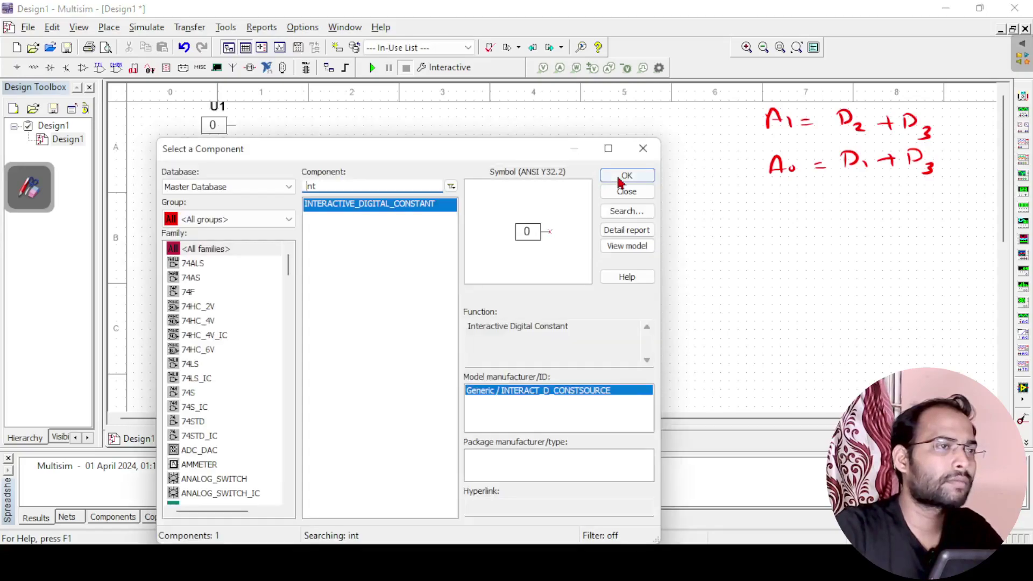
click(624, 176)
click(234, 235)
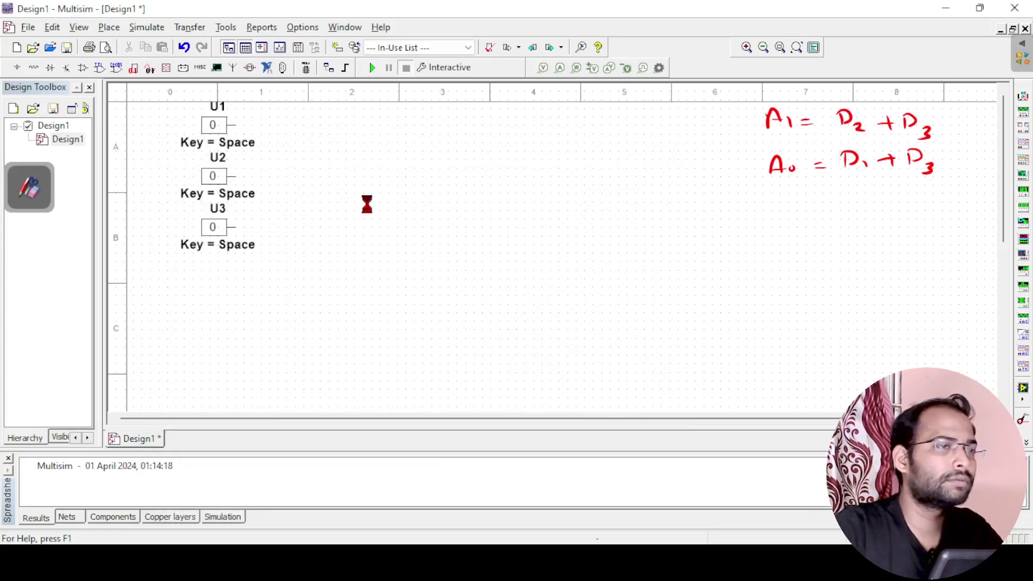
click(624, 176)
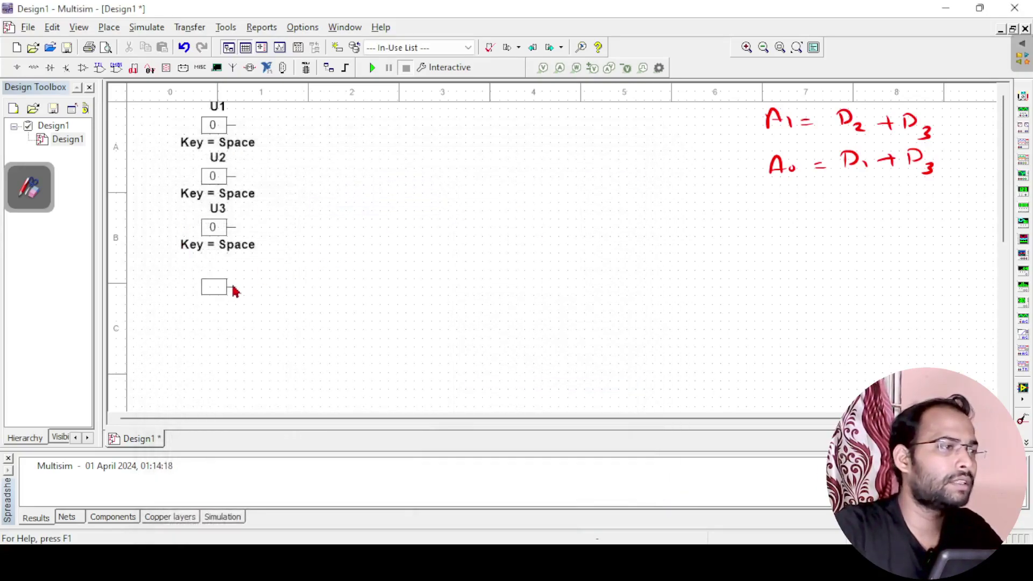
click(231, 287)
click(617, 195)
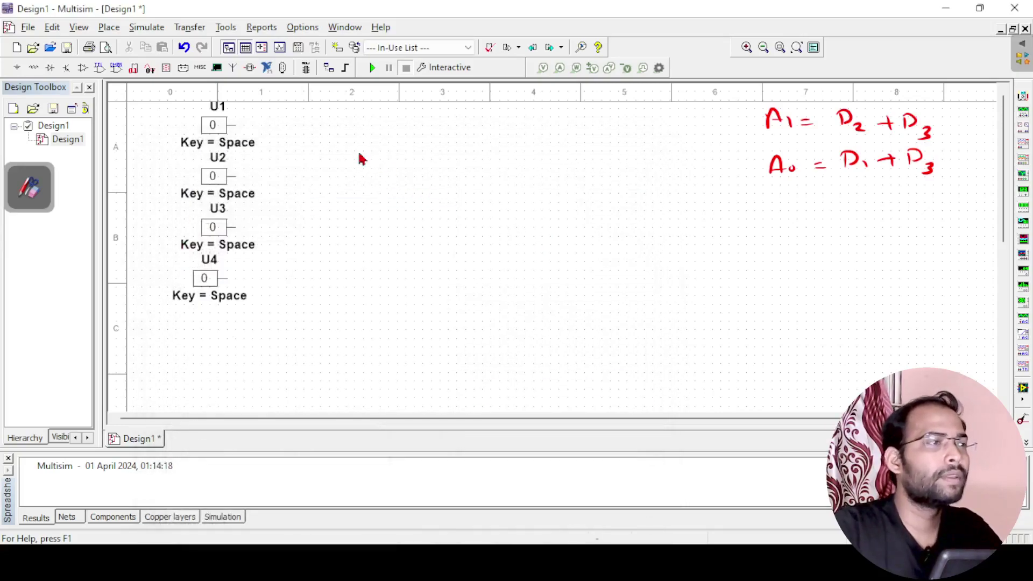
Step: Set the reference designator of the topmost digital constant to D1
double_click(237, 139)
click(403, 125)
double_click(425, 166)
text(D1)
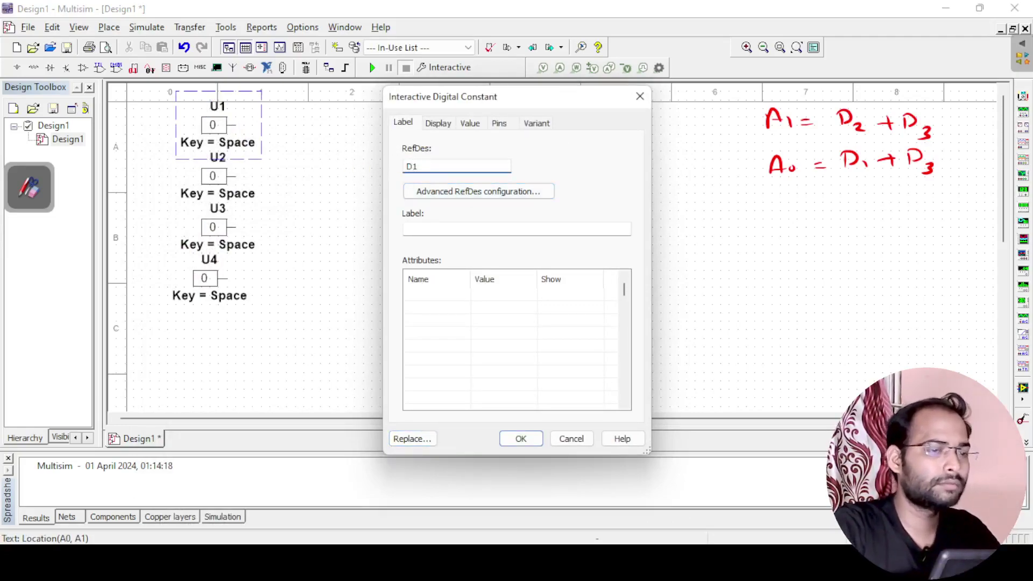
key(Return)
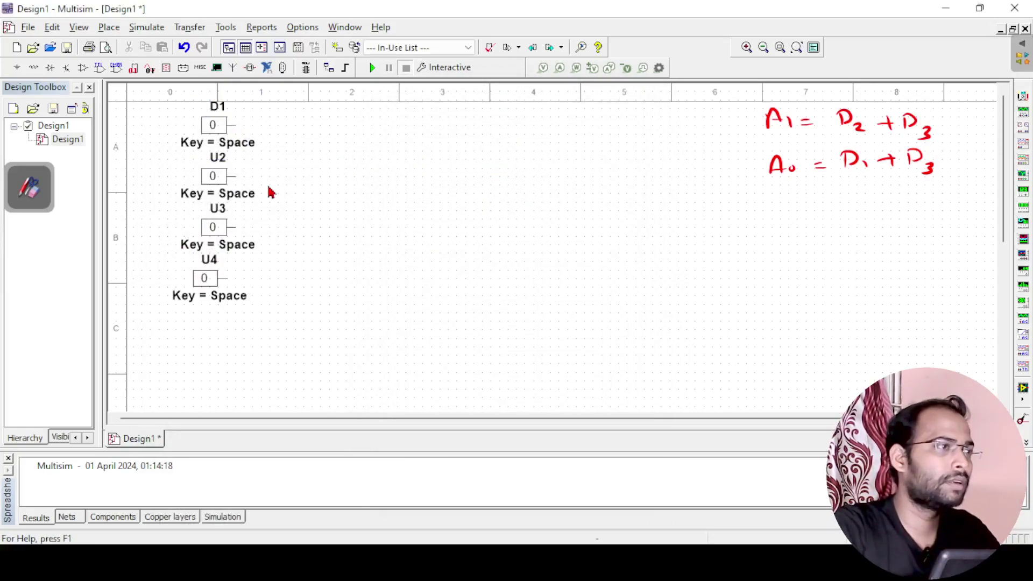
double_click(218, 155)
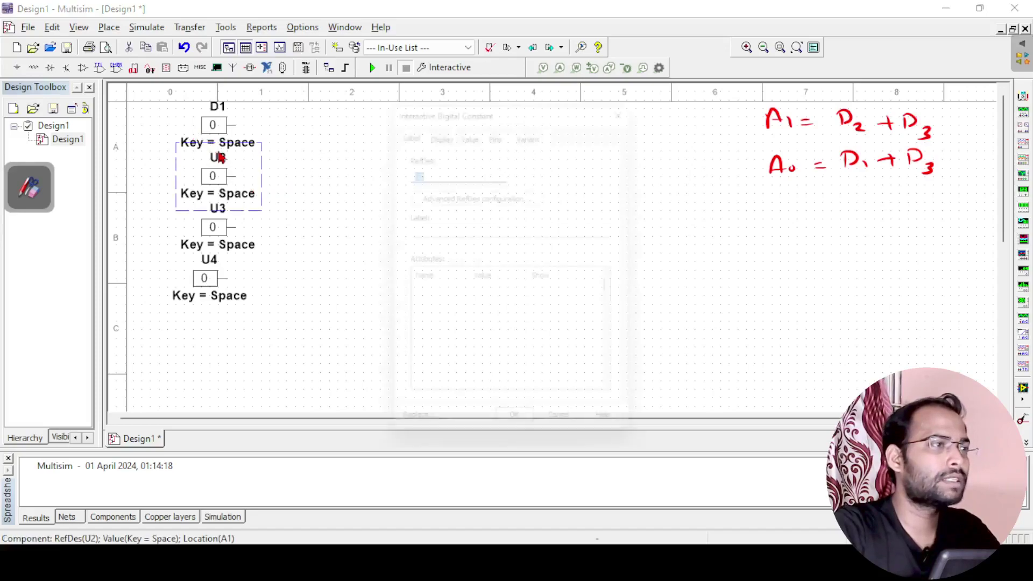
key(Escape)
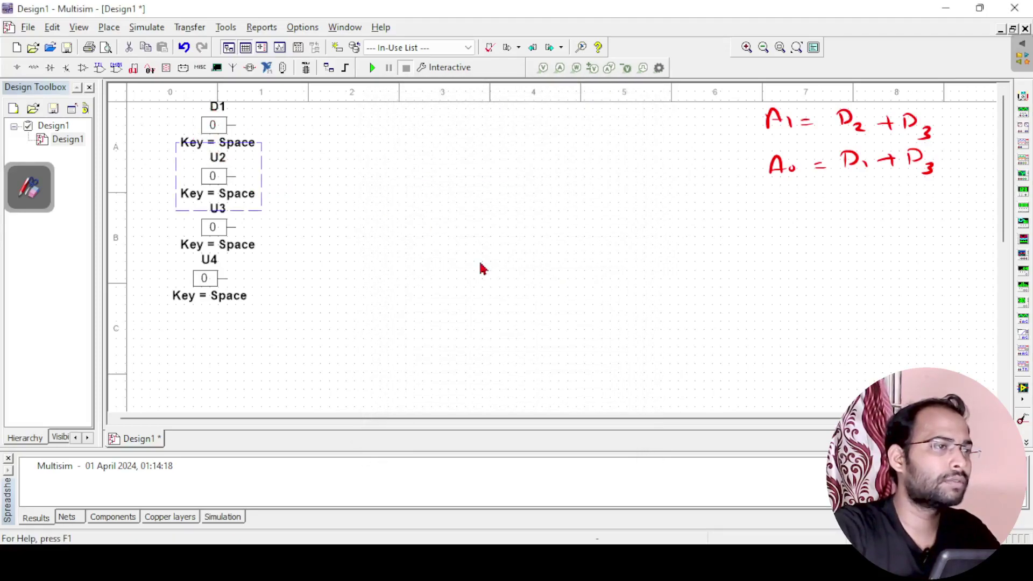
Step: Set the reference designators of the topmost digital constant to D0 and of the second one to D1
double_click(218, 111)
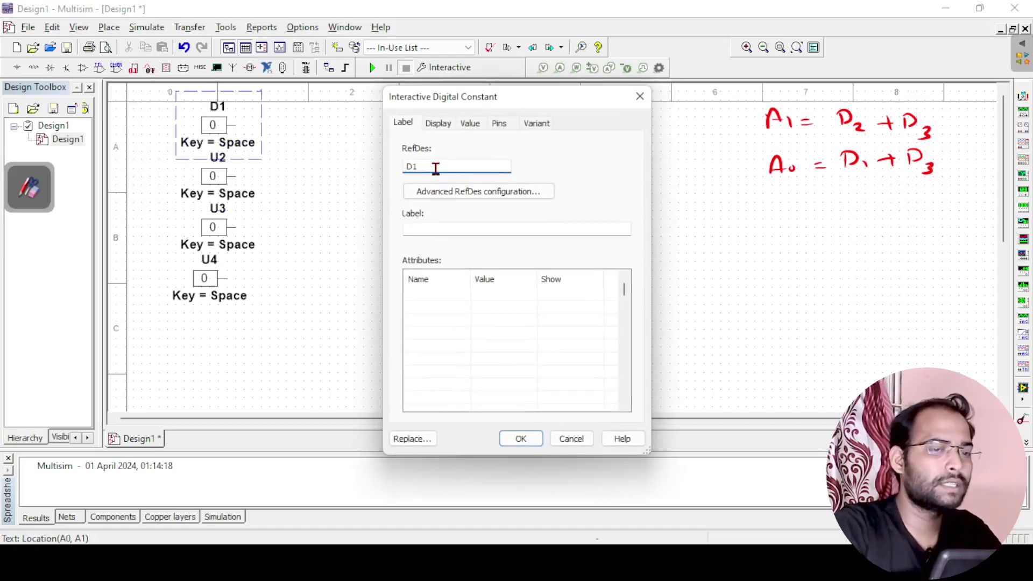
key(BackSpace)
text(0)
key(Return)
click(220, 158)
double_click(219, 157)
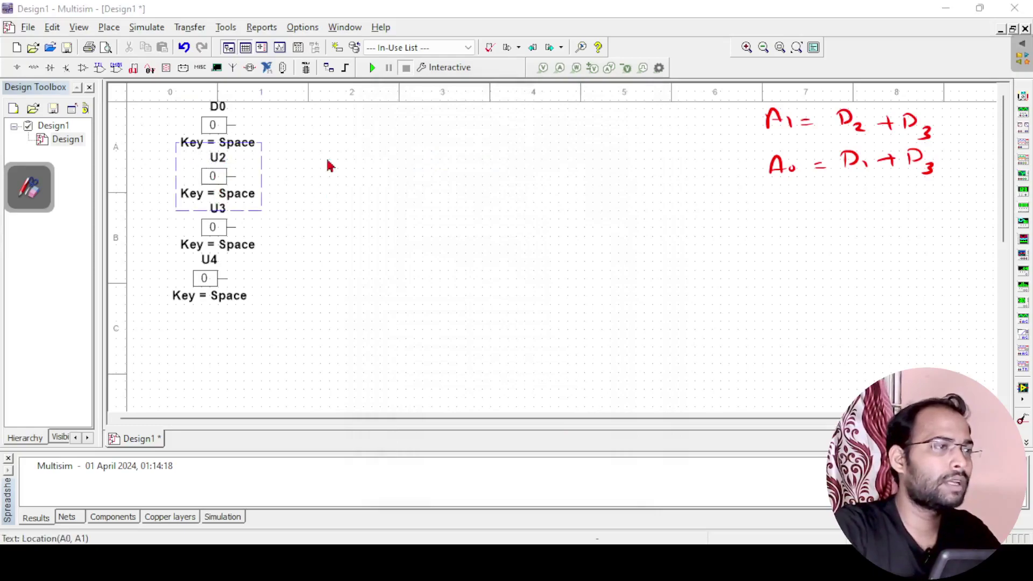
text(D)
text(1)
key(Return)
Step: Set the reference designators of the third digital constant to D2 and of the lowest one to D3
double_click(220, 210)
text(D2)
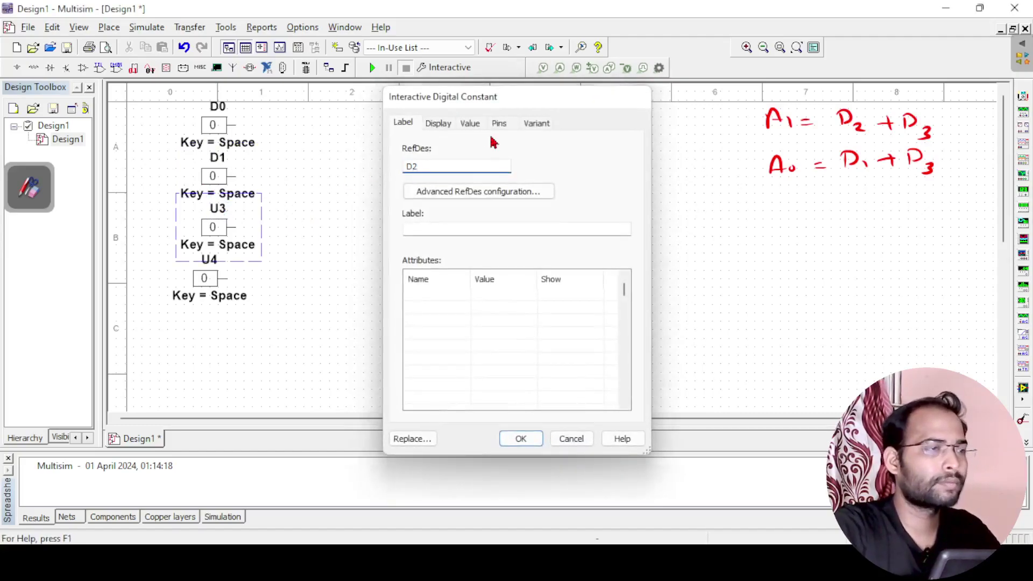
key(Return)
double_click(209, 263)
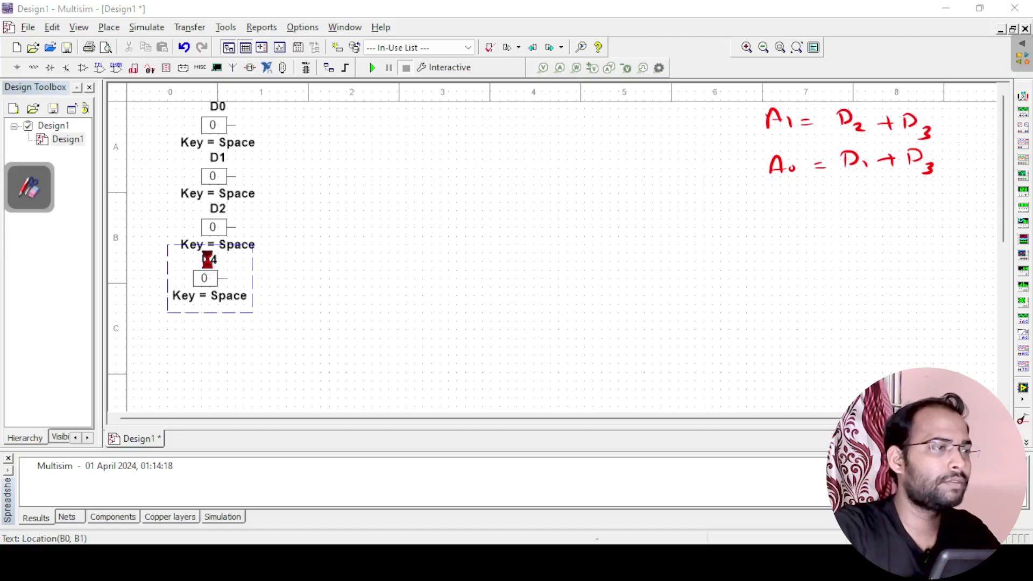
text(D)
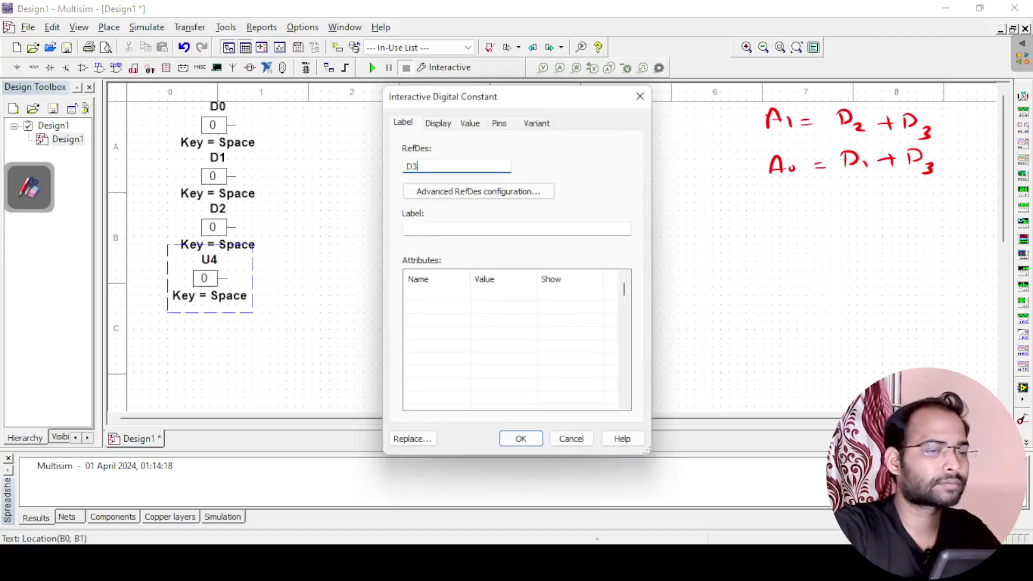
text(3)
key(Return)
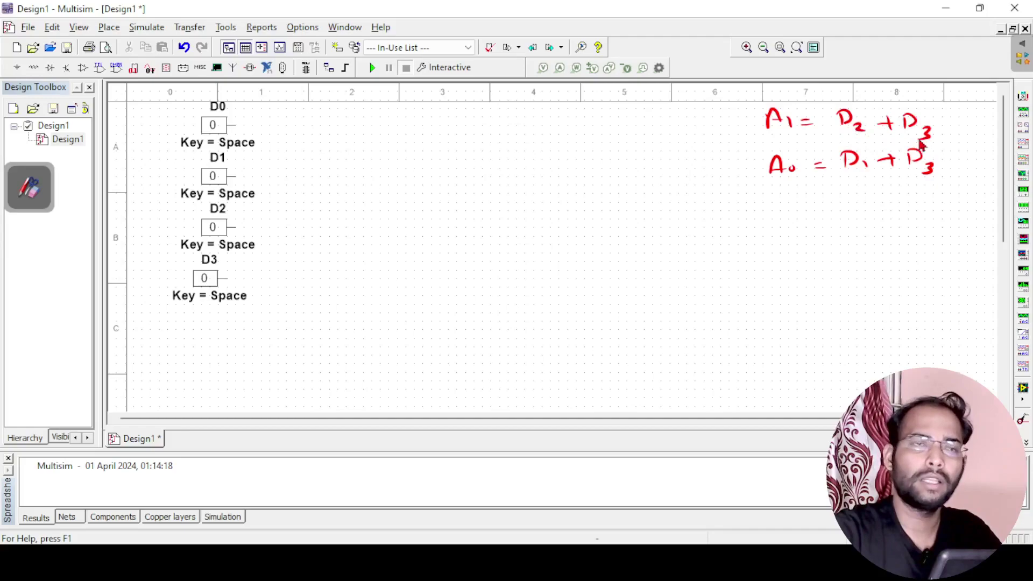
Step: Find the OR2 gate across all component groups and place two of them, one above the other, beside the digital constants
click(11, 67)
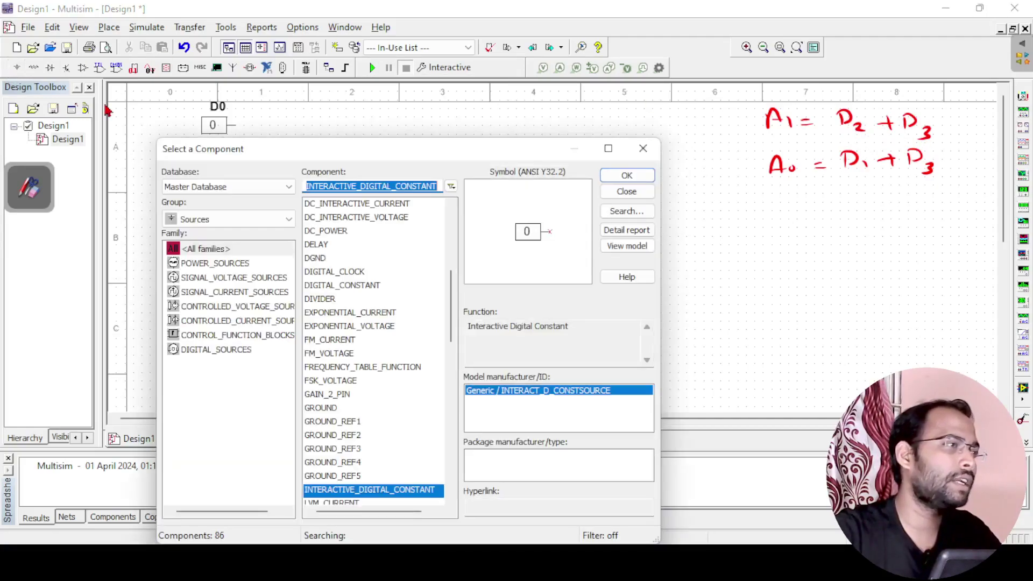
click(206, 220)
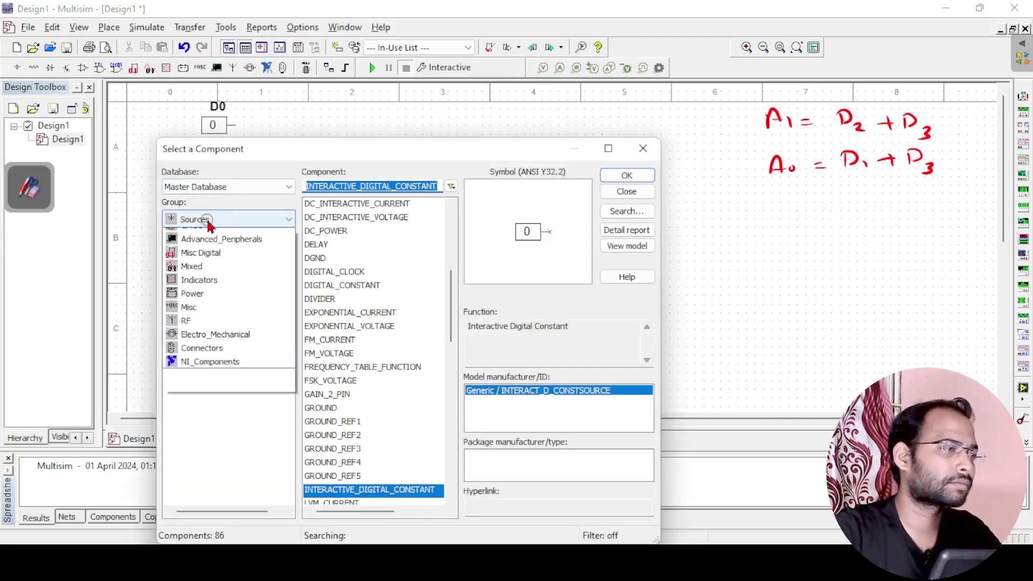
click(204, 237)
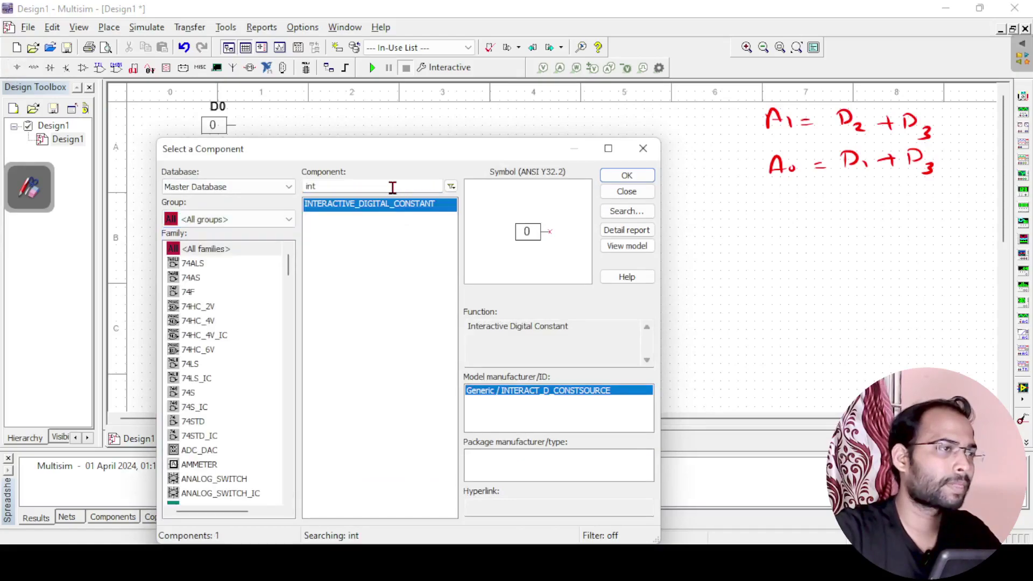
double_click(327, 187)
text(OR)
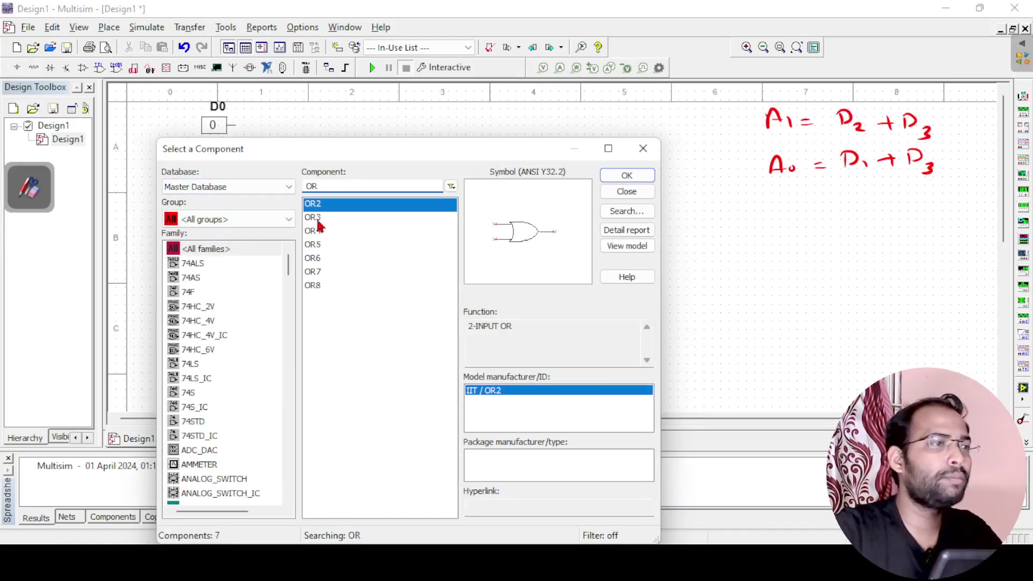
click(624, 176)
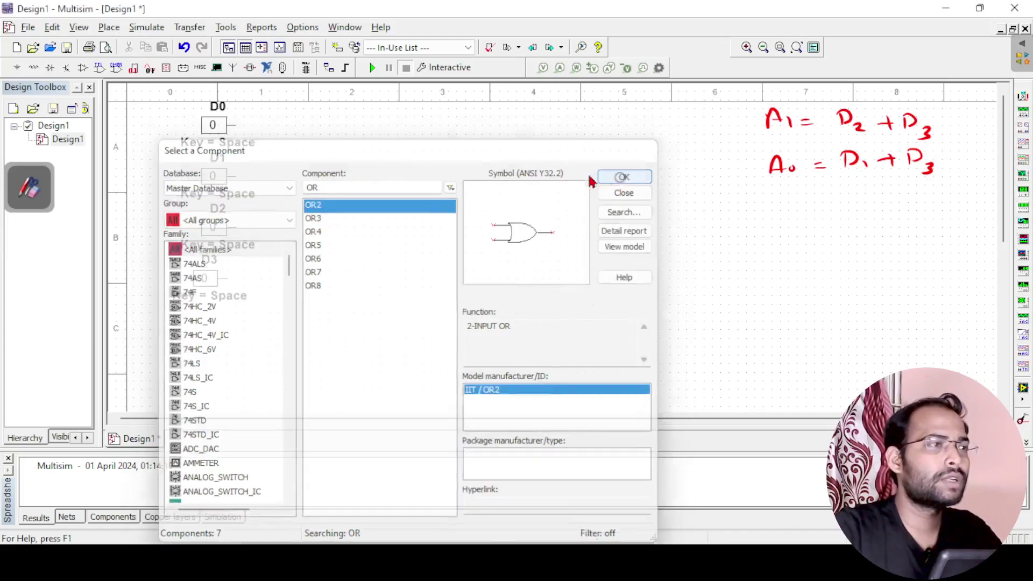
click(415, 153)
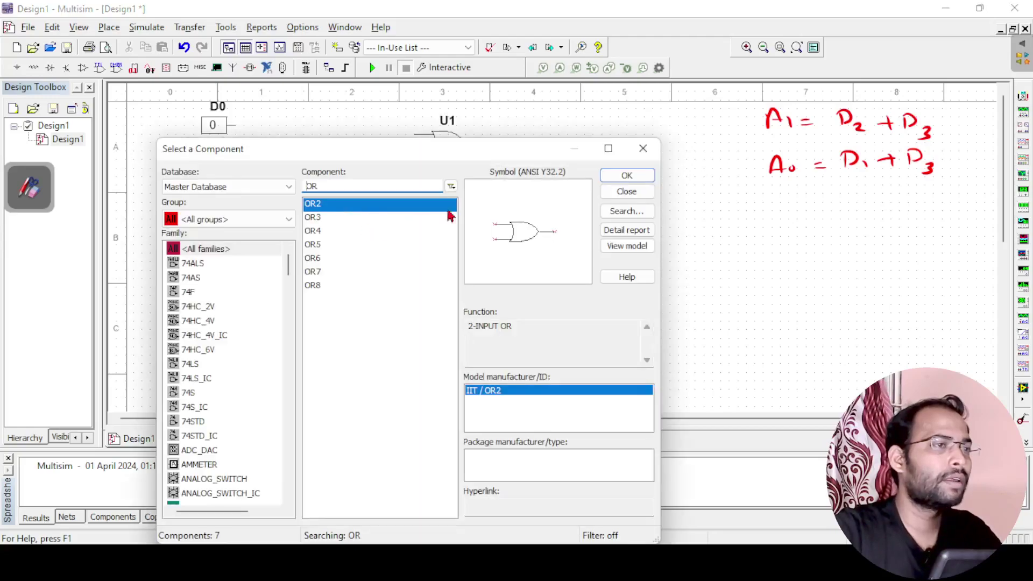
click(625, 176)
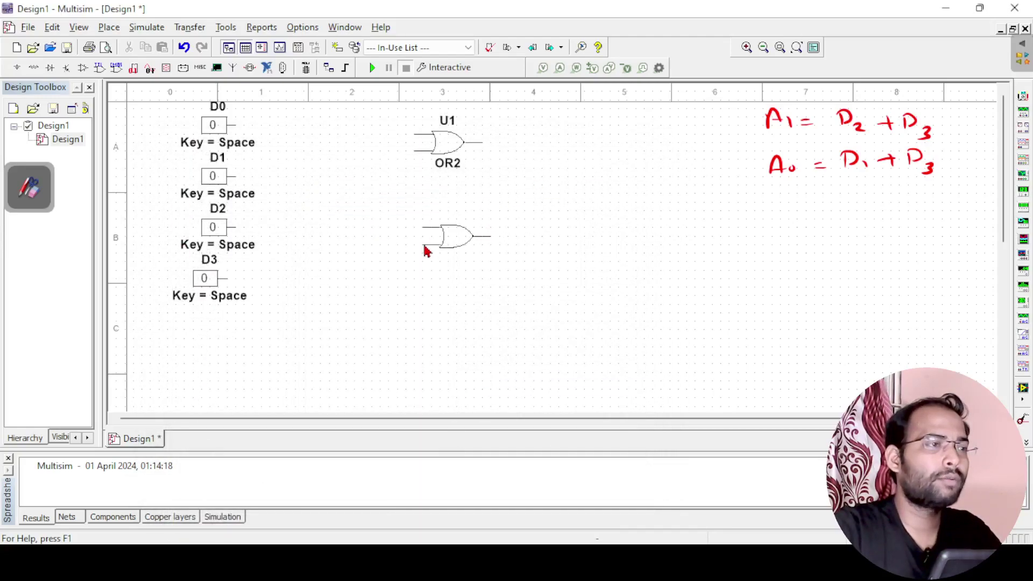
click(428, 253)
key(Escape)
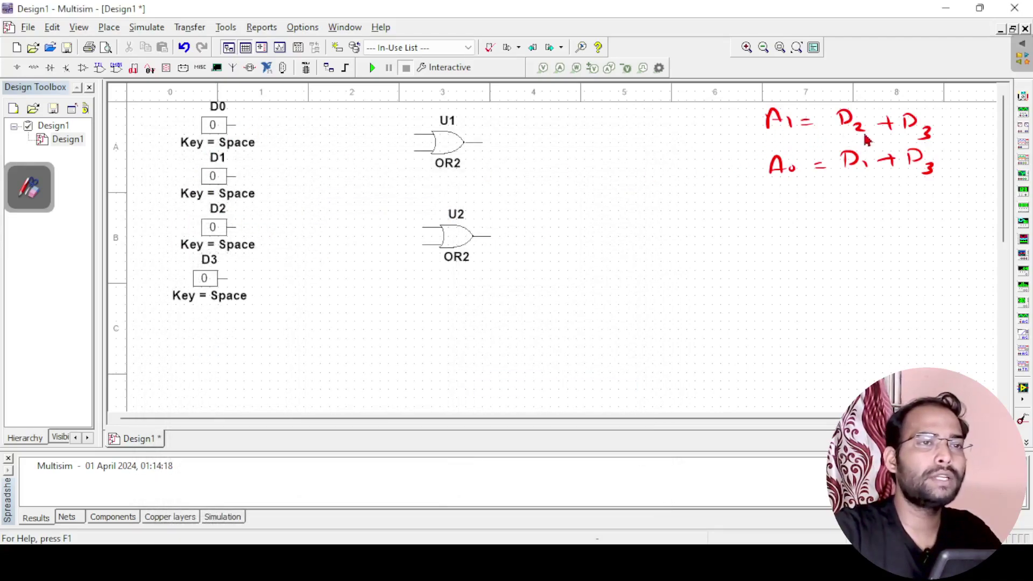
Step: Wire D2 to the upper input and D3 to the lower input of OR gate U1
click(234, 226)
click(329, 134)
click(414, 134)
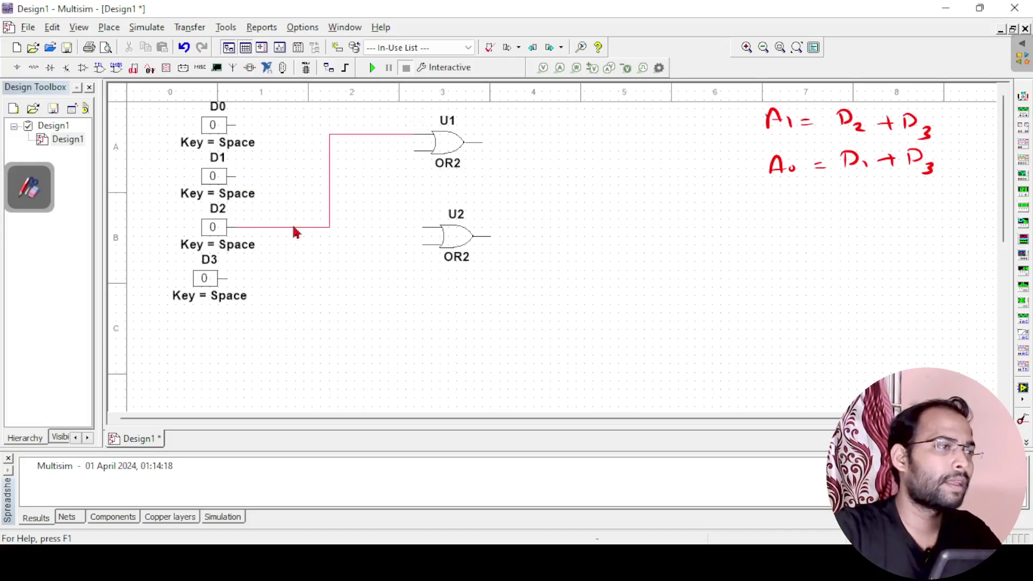
click(237, 278)
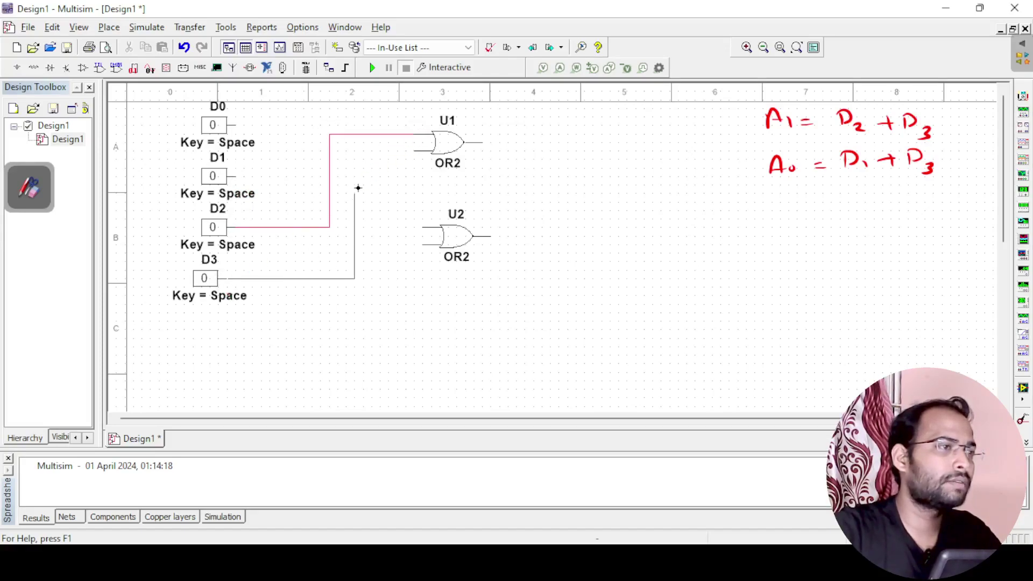
click(413, 151)
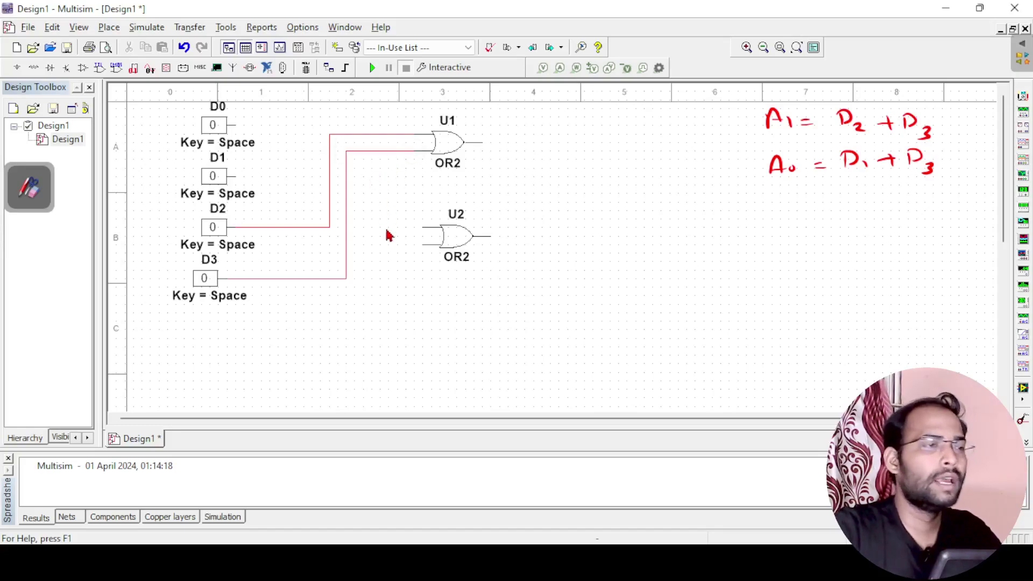
Step: Wire D0 to the upper input of OR gate U2 and connect U2's lower input to the existing D3 wire
click(239, 126)
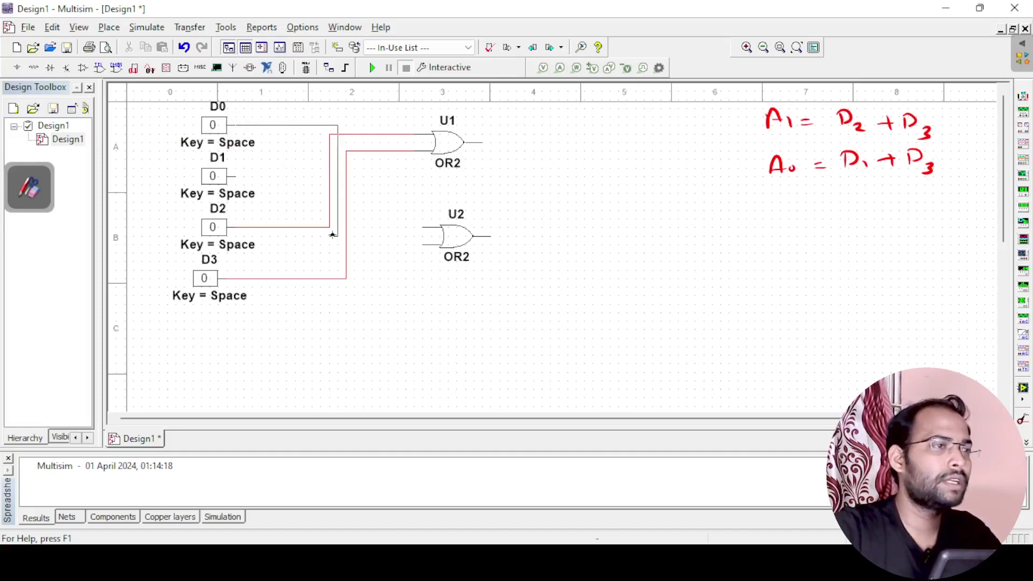
click(422, 228)
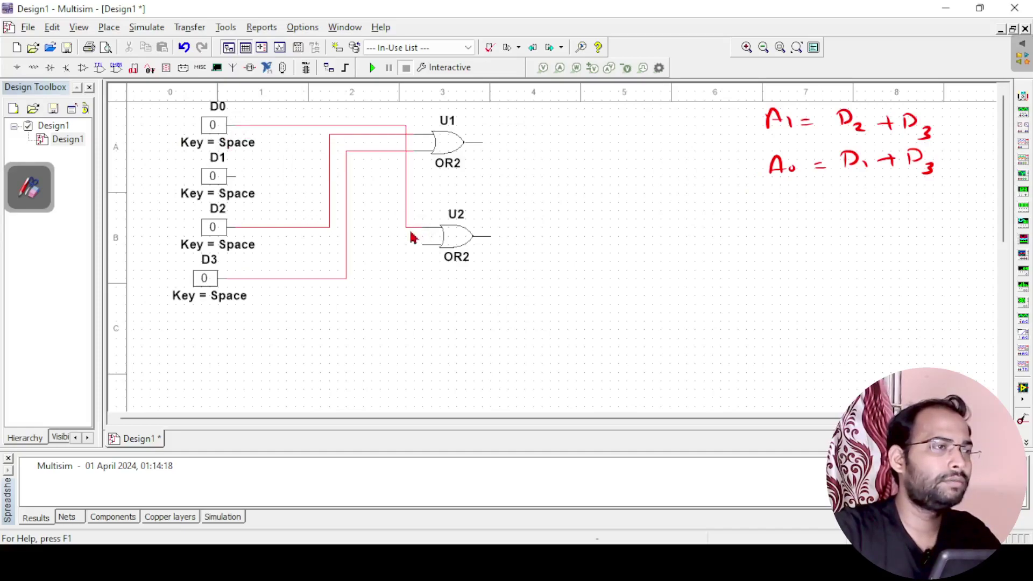
click(424, 245)
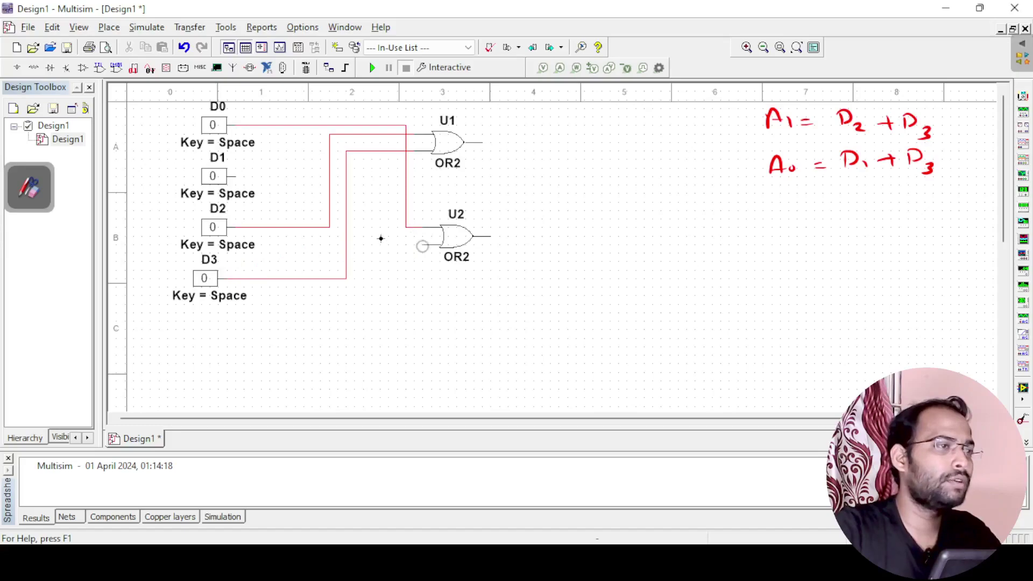
click(346, 244)
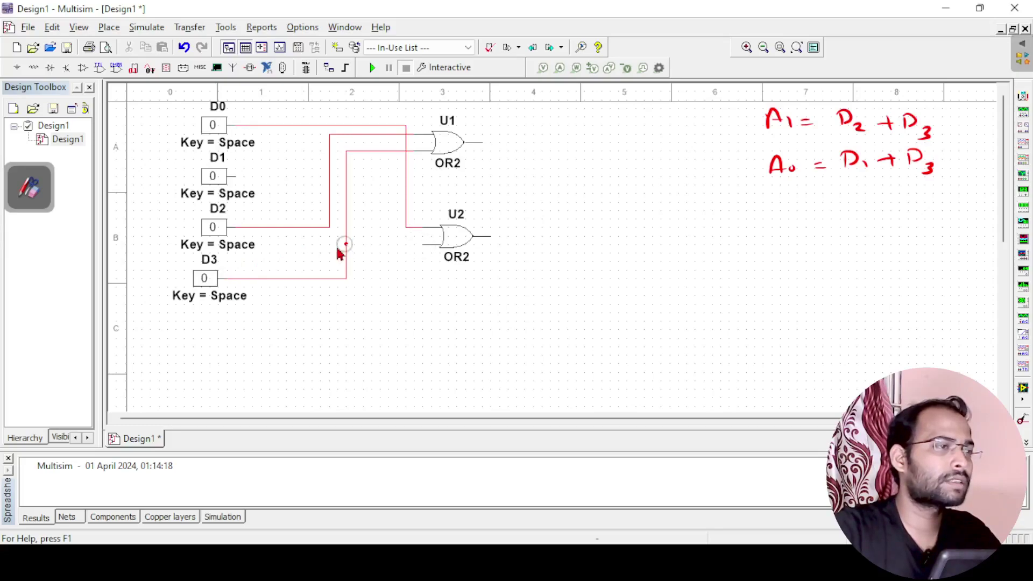
Step: Find the probe components across all component groups and place a PROBE_BLUE beside the output of OR gate U1
click(17, 69)
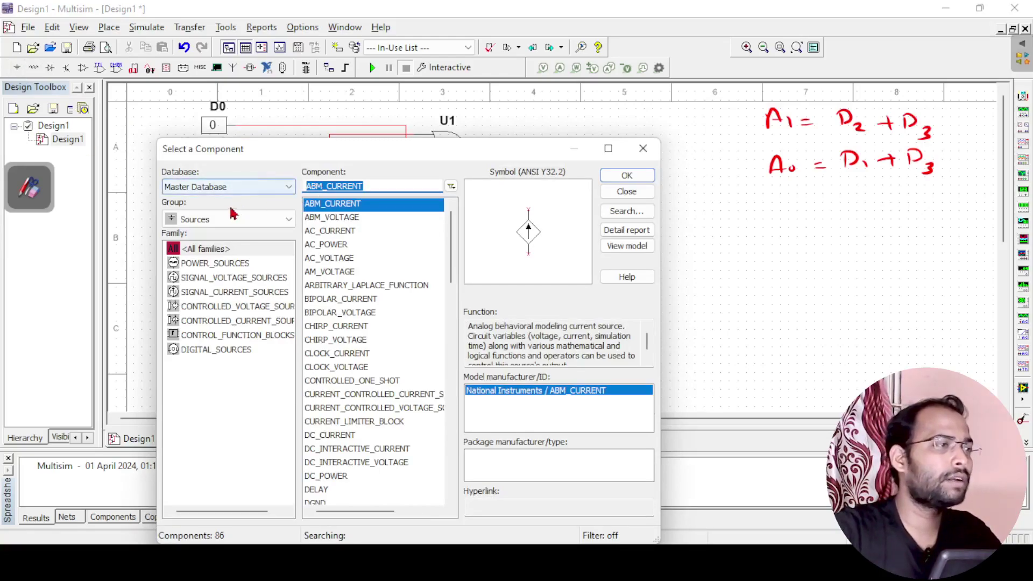
click(288, 218)
click(206, 233)
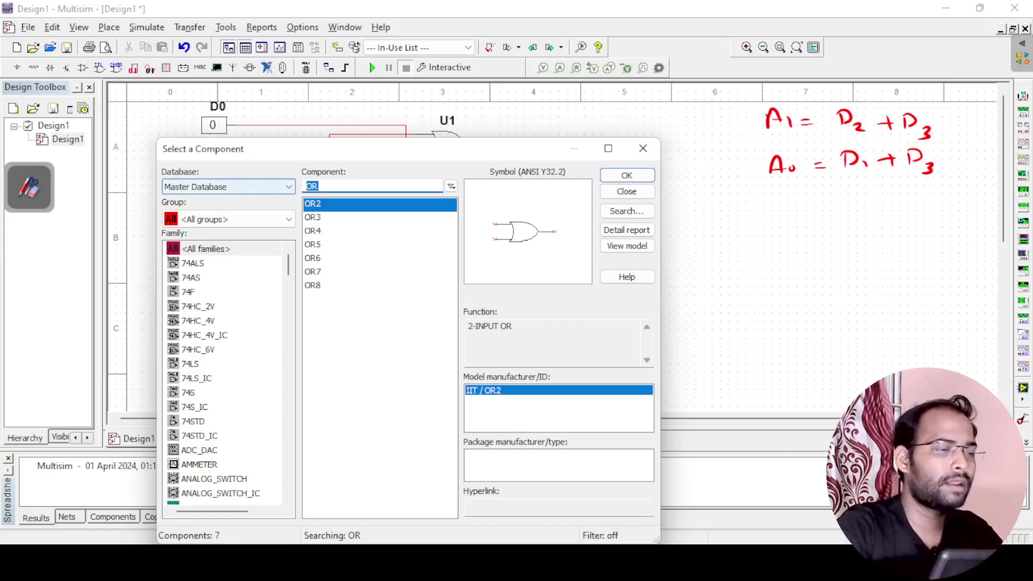
text(PROV)
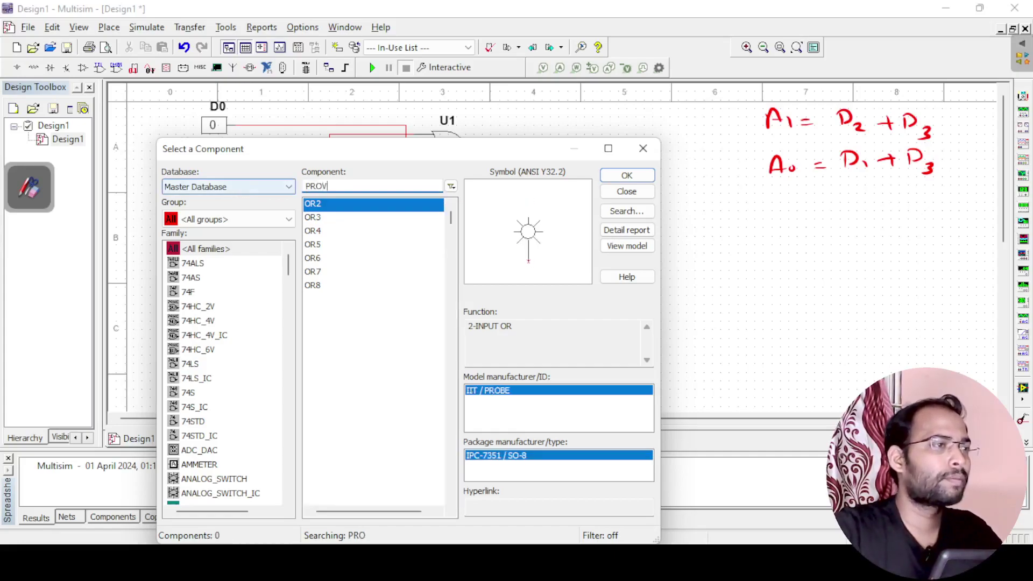
text(E)
key(BackSpace)
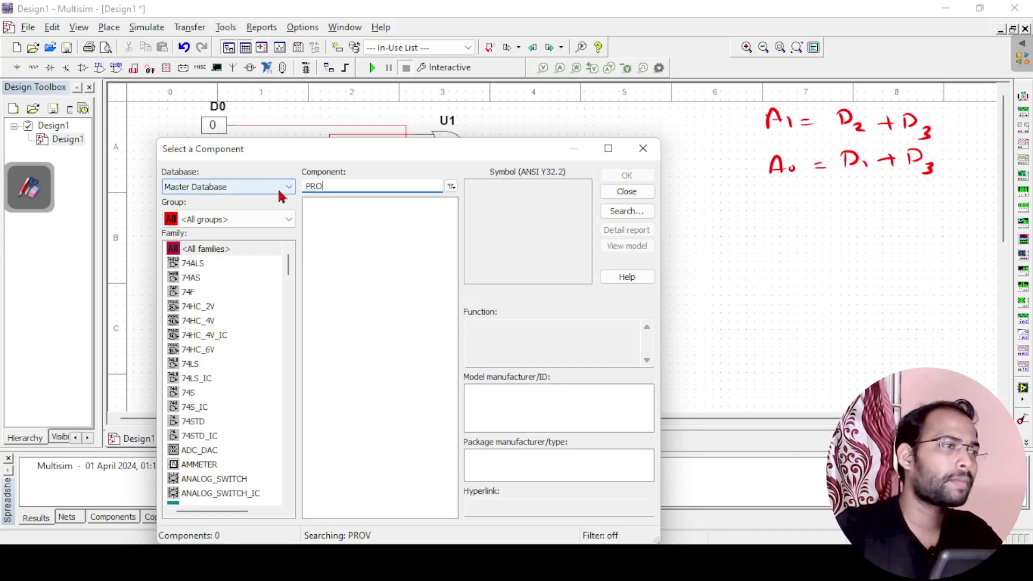
click(346, 222)
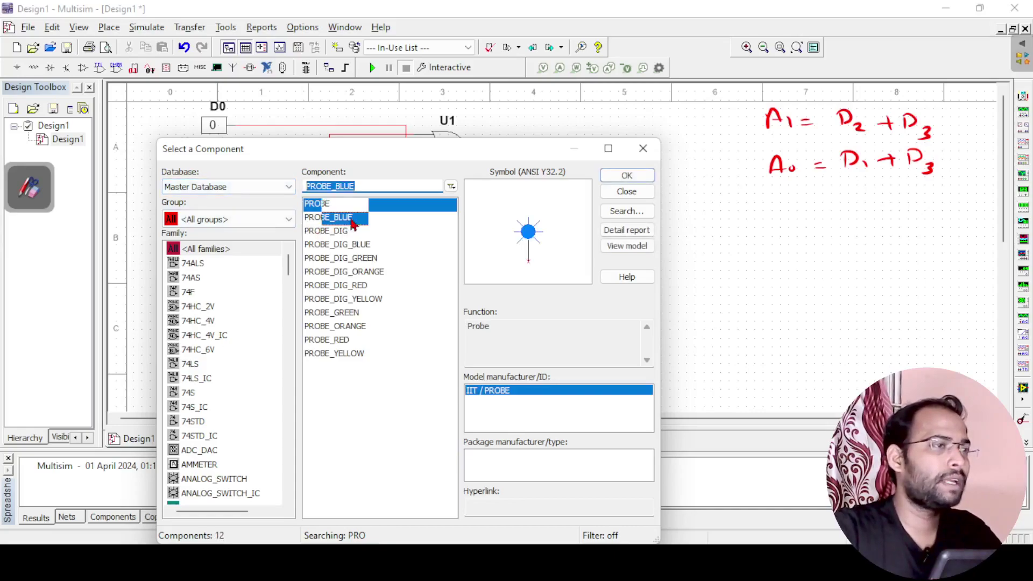
click(624, 176)
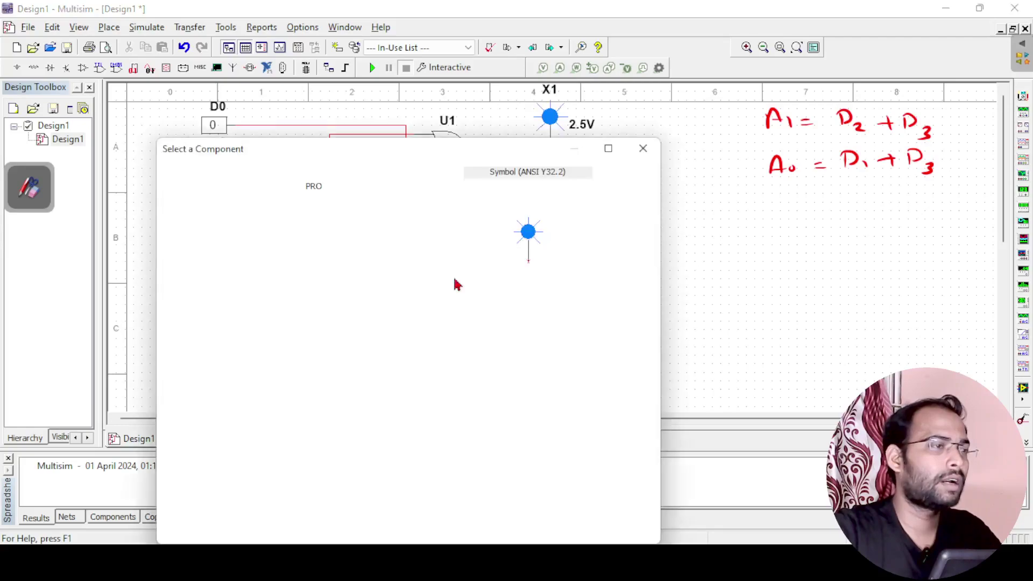
Step: Place a PROBE_RED directly below the blue probe and finish placing components
click(348, 339)
click(624, 175)
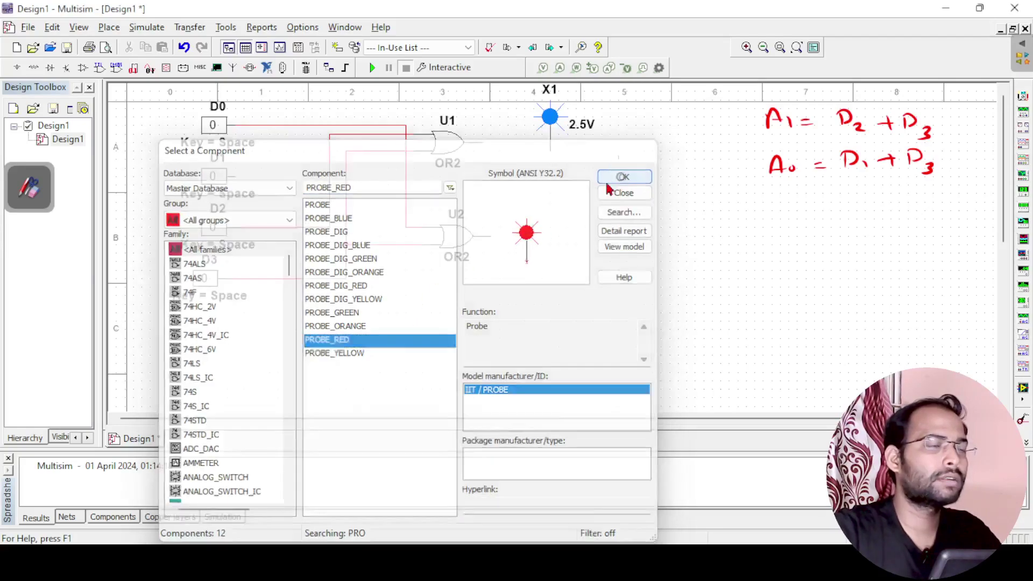
click(549, 193)
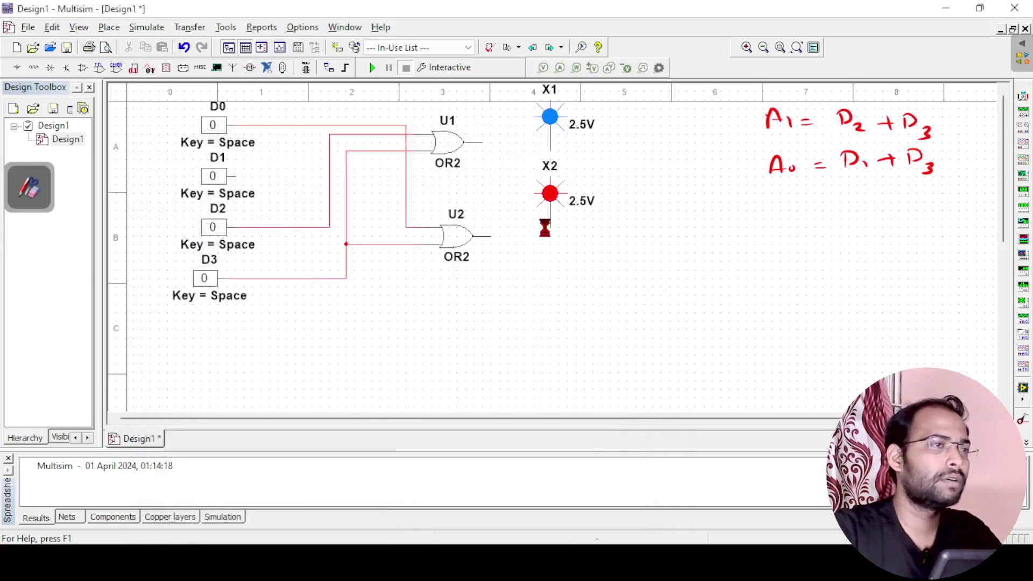
key(Escape)
Step: Wire the output of U1 to the blue probe and the output of U2 to the red probe
click(481, 141)
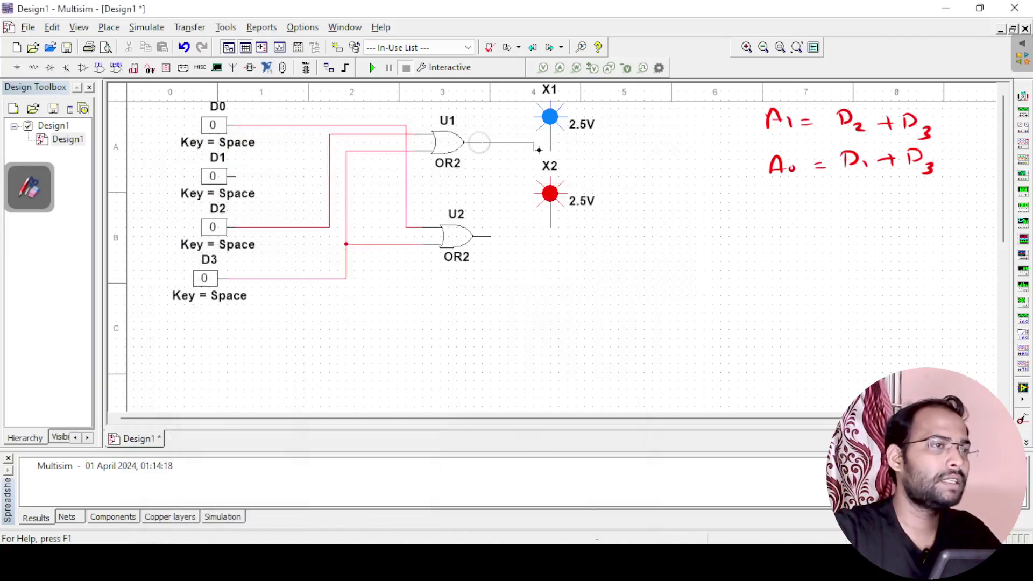
click(550, 150)
click(488, 235)
click(550, 226)
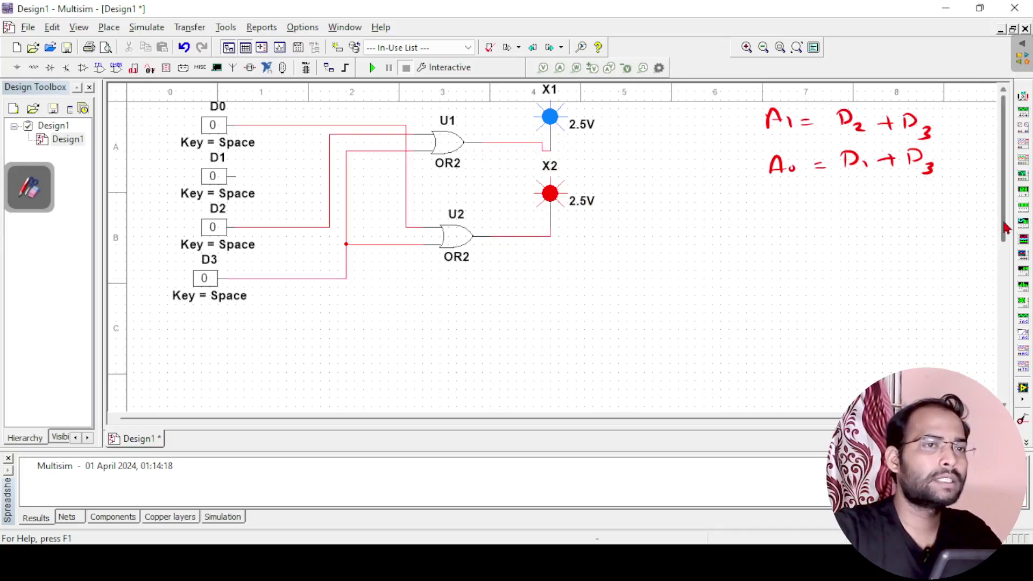
Step: Move the whole circuit eight grid steps down on the sheet so the topmost parts are clear of the edge
key(ctrl+a)
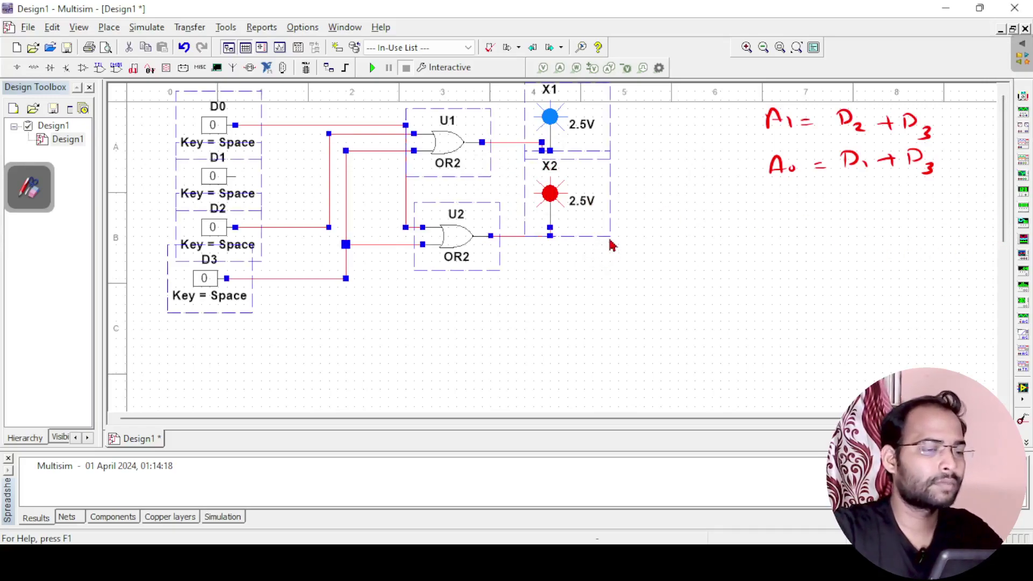
key(Down)
key(Down)
key(Down)
key(Down)
key(Down)
key(Down)
key(Down)
key(Down)
click(675, 270)
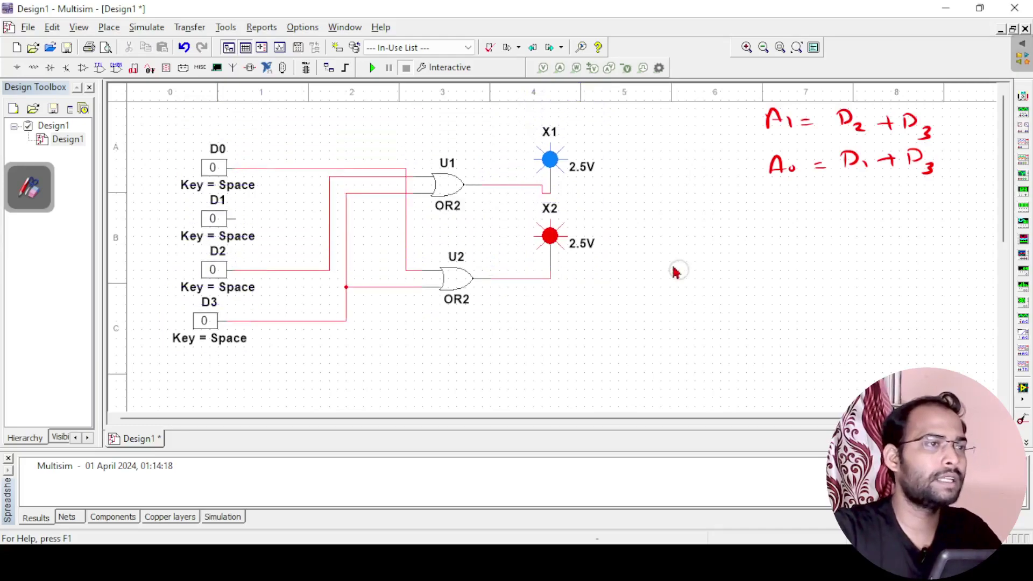
Step: Set the blue probe's reference designator to A0
double_click(549, 138)
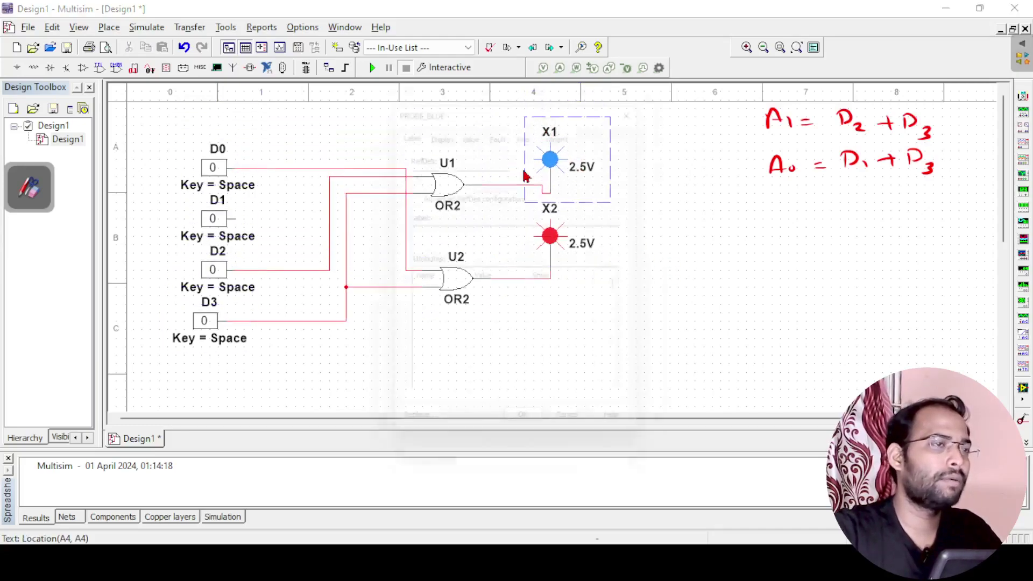
drag(470, 169, 390, 168)
text(a)
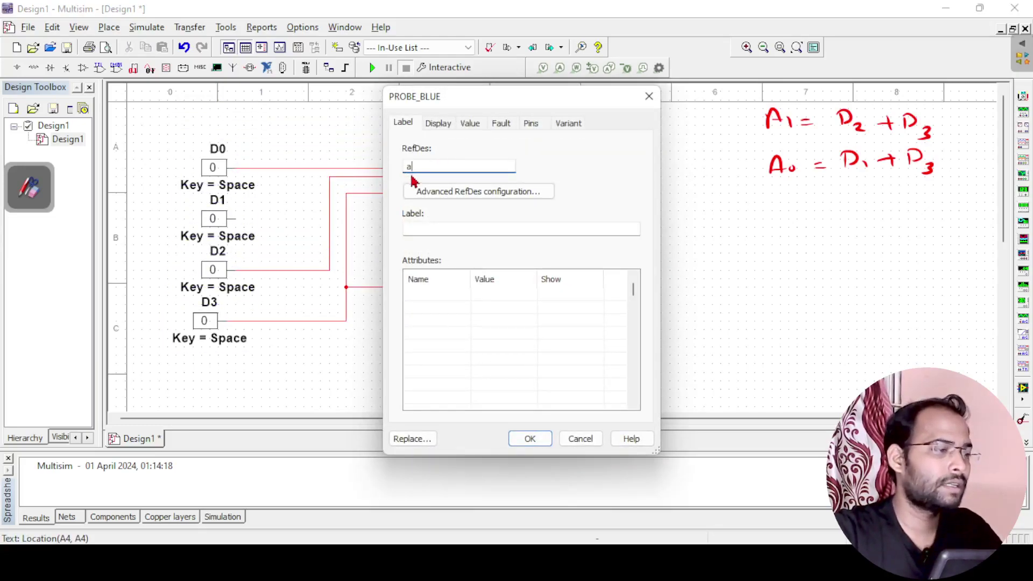
key(Return)
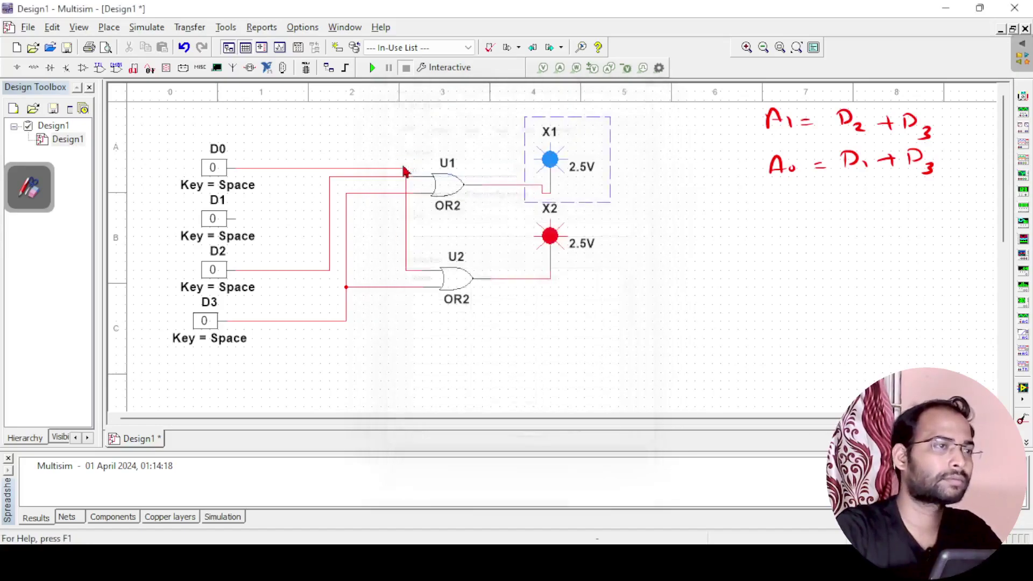
Step: Try to set the red probe's reference designator to A0 while the blue probe uses the same name
double_click(549, 217)
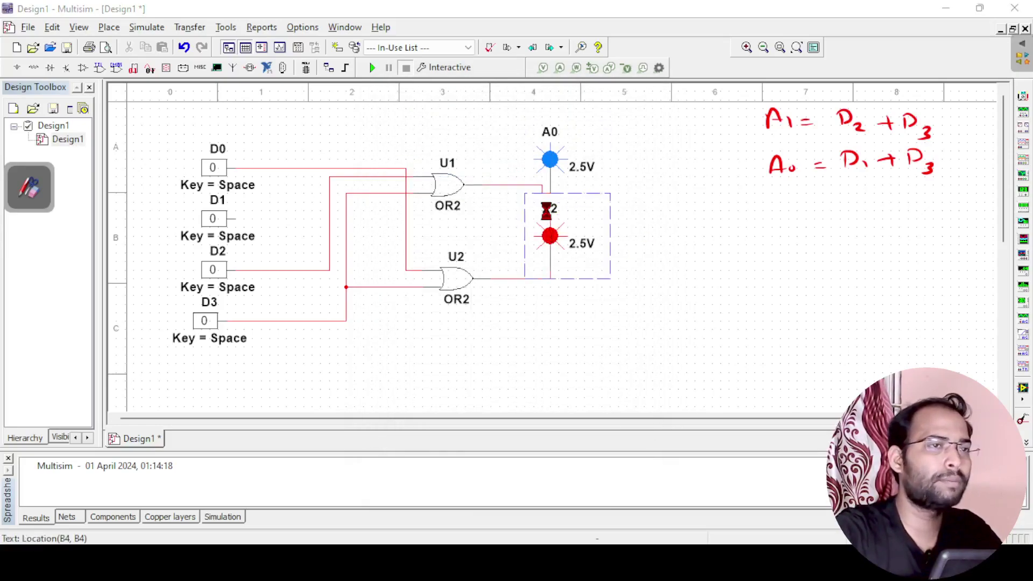
click(423, 168)
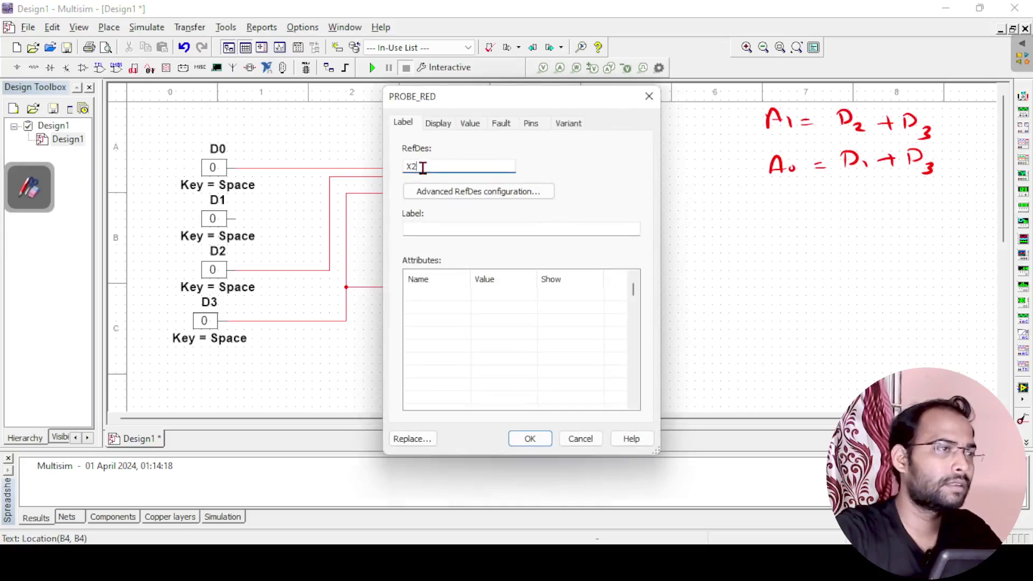
text(A0)
key(Return)
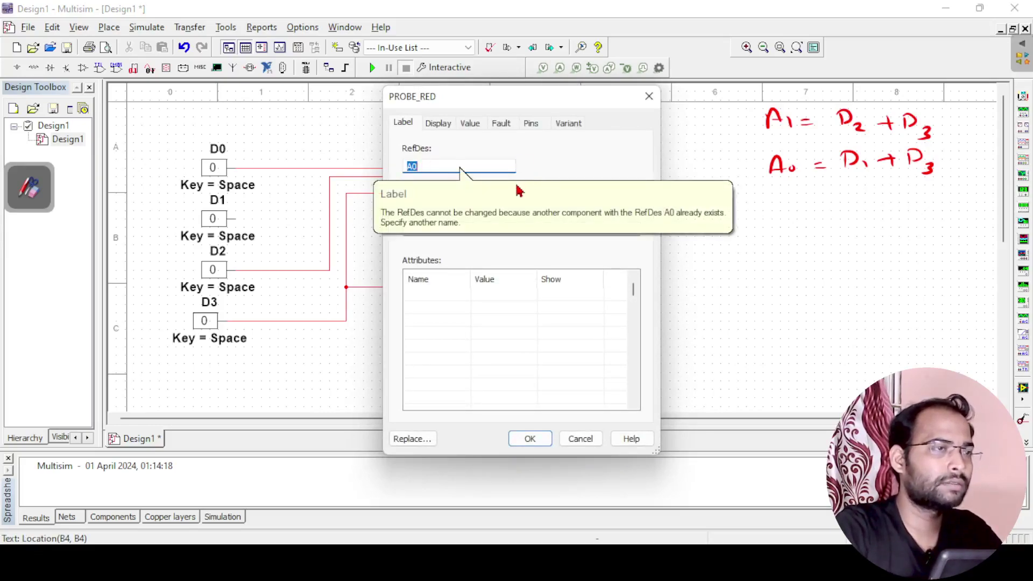
key(Escape)
Step: Set the blue probe's reference designator to A1
click(549, 132)
double_click(550, 132)
click(480, 171)
text(1)
key(Return)
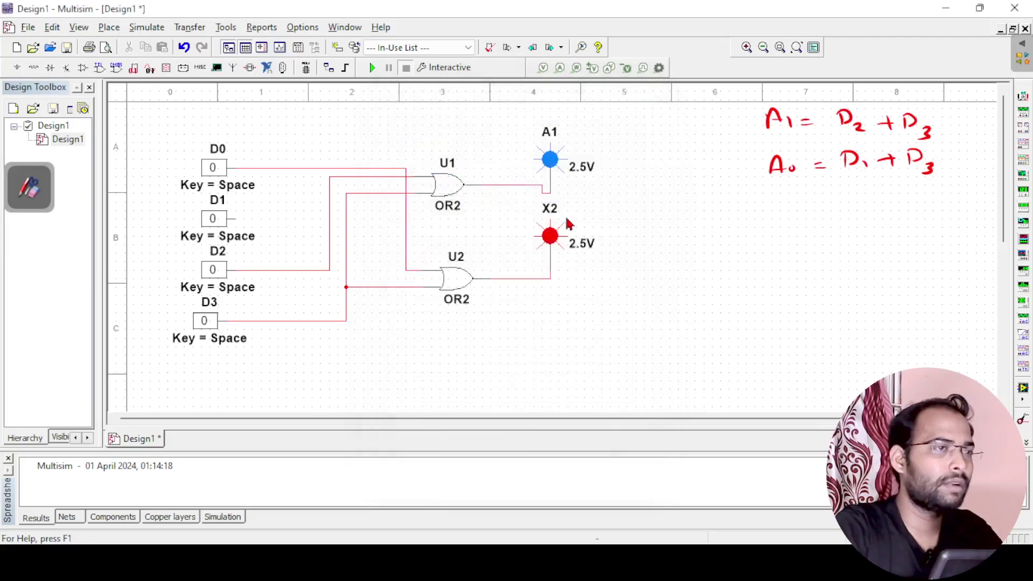
Step: Set the red probe's reference designator to A0
double_click(549, 211)
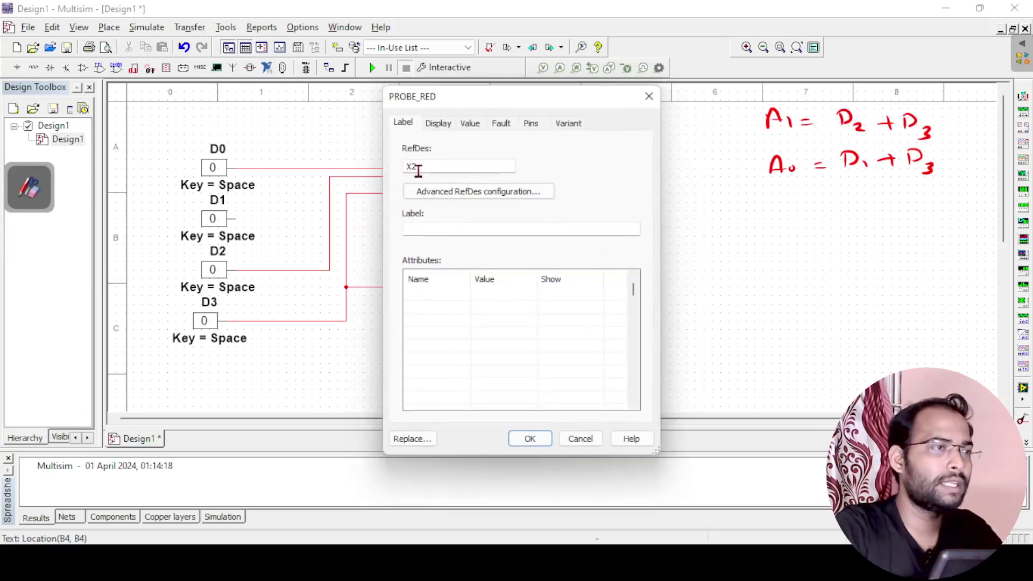
drag(422, 167, 338, 162)
text(A)
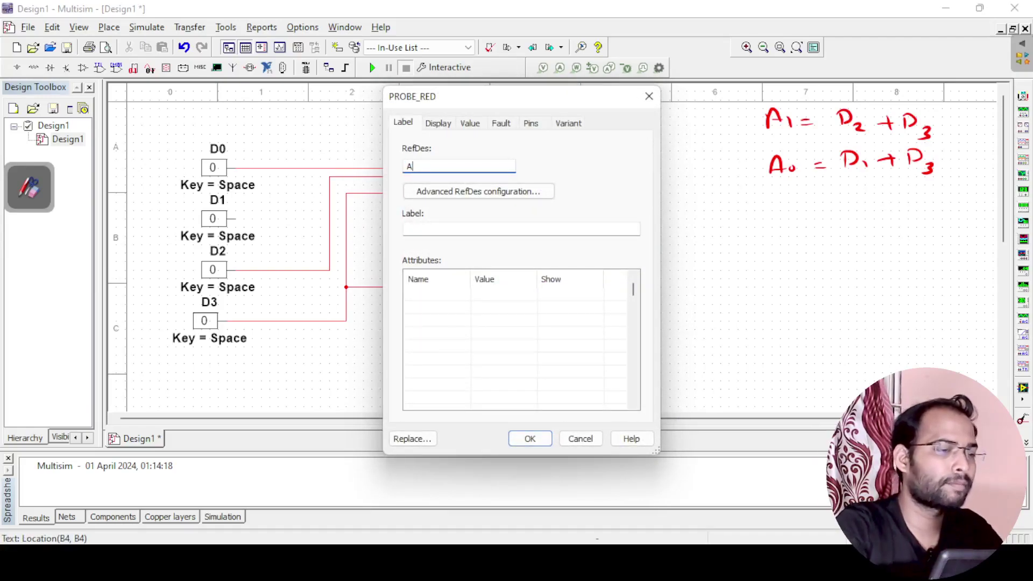
text(0)
key(Return)
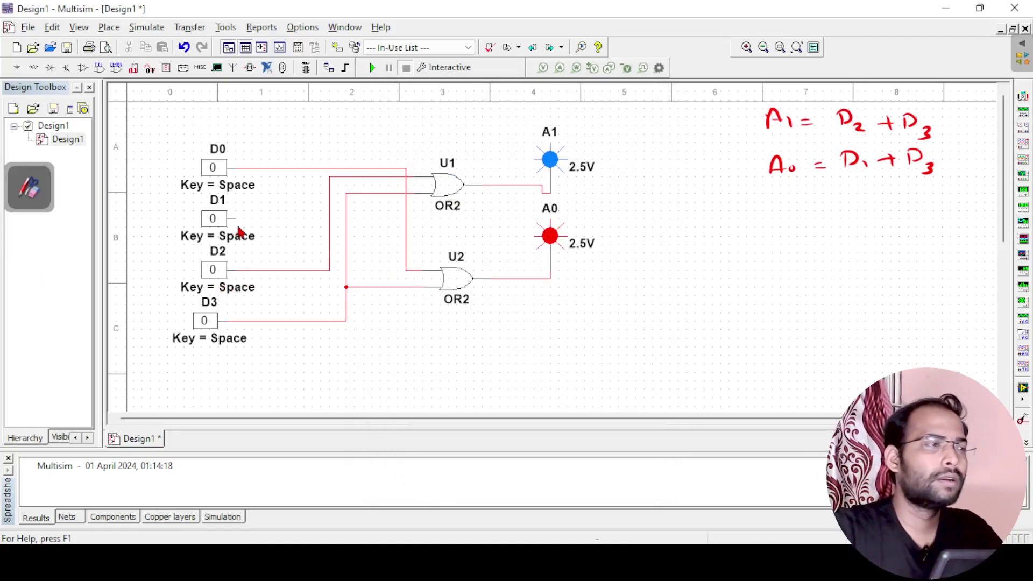
Step: Replace the wire from D0 to U2 with a wire from D1 to U2's upper input
click(313, 169)
key(Delete)
click(235, 218)
click(423, 271)
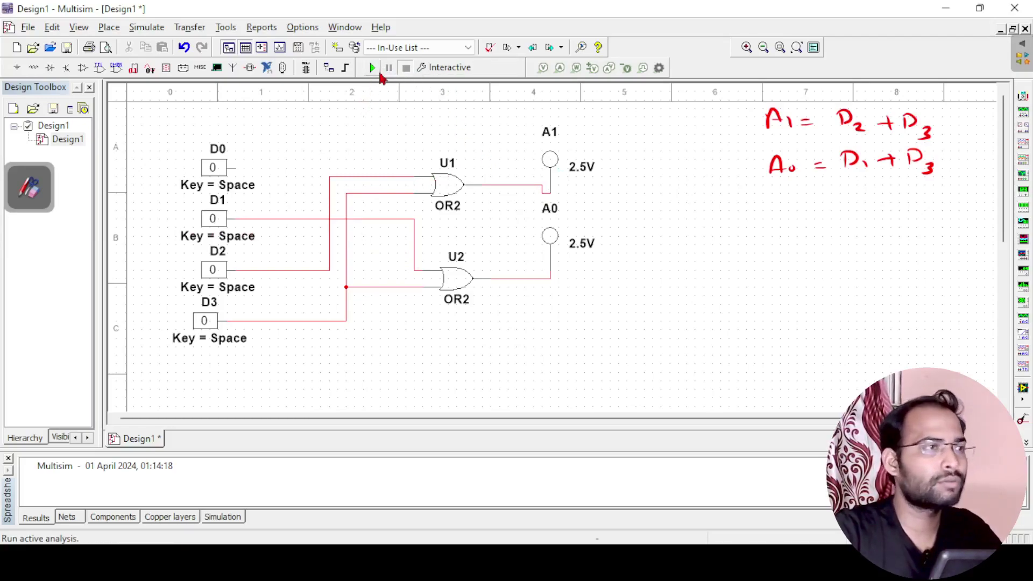
Step: Run the interactive simulation and switch digital constant D0 to 1
click(371, 67)
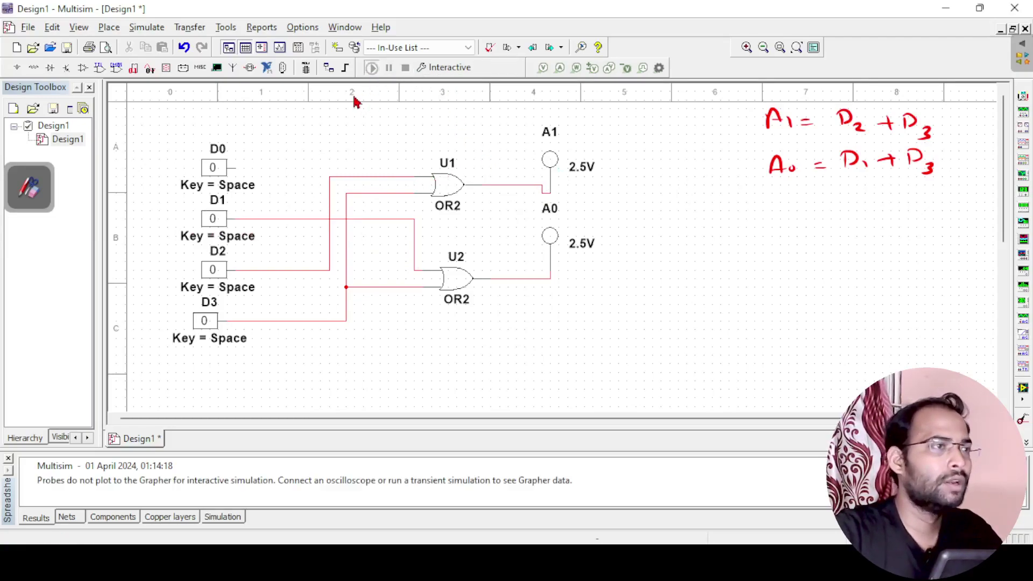
click(214, 177)
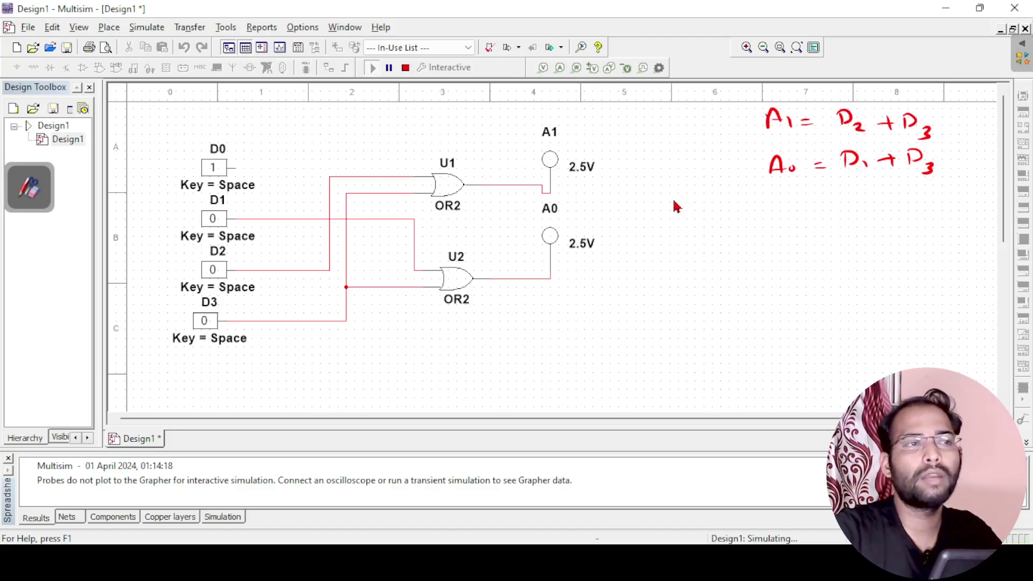
Step: Handwrite a truth table header with inputs D3 D2 D1 D0 and outputs A1 A0 in red below the equations
click(22, 193)
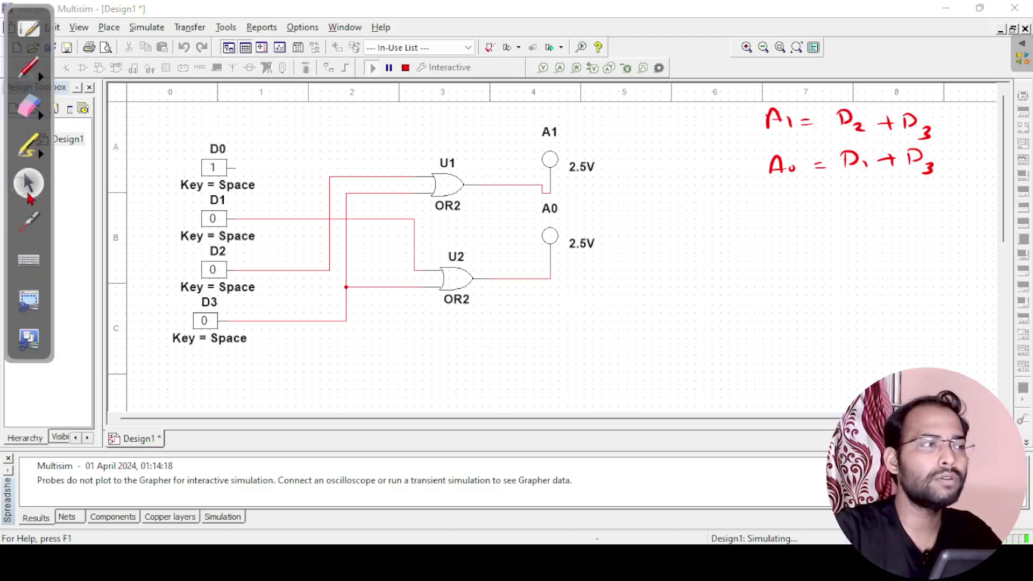
click(33, 73)
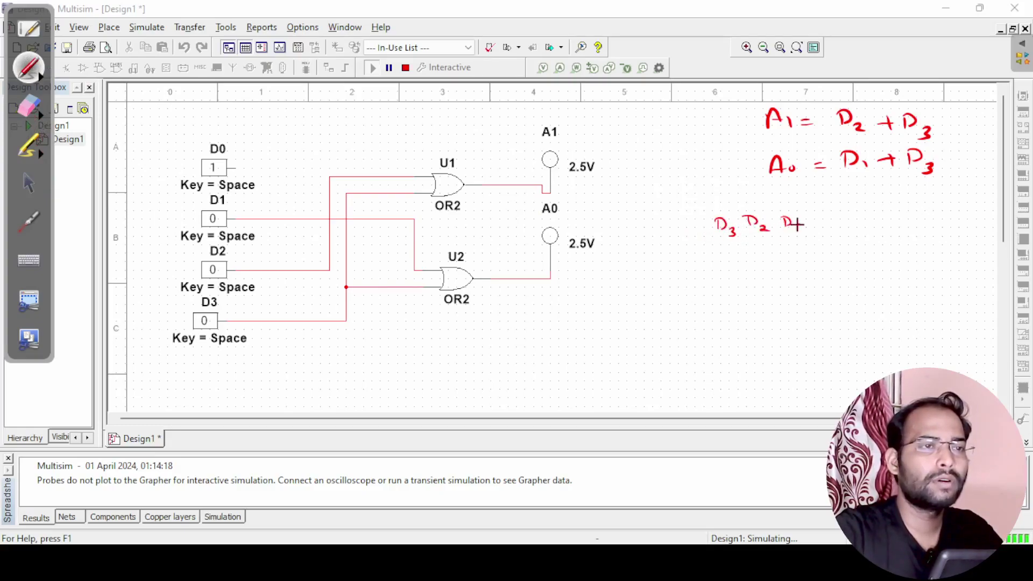
drag(847, 215, 859, 362)
mouse_move(719, 252)
mouse_down()
mouse_move(926, 249)
mouse_move(896, 230)
mouse_up()
mouse_move(911, 217)
mouse_down()
mouse_move(911, 229)
mouse_move(930, 221)
mouse_up()
Step: Fill the truth table with inputs 0001, 0010, 0100 and 1000 giving outputs 00, 01, 10 and 11, and return to the pointer
drag(746, 263, 770, 269)
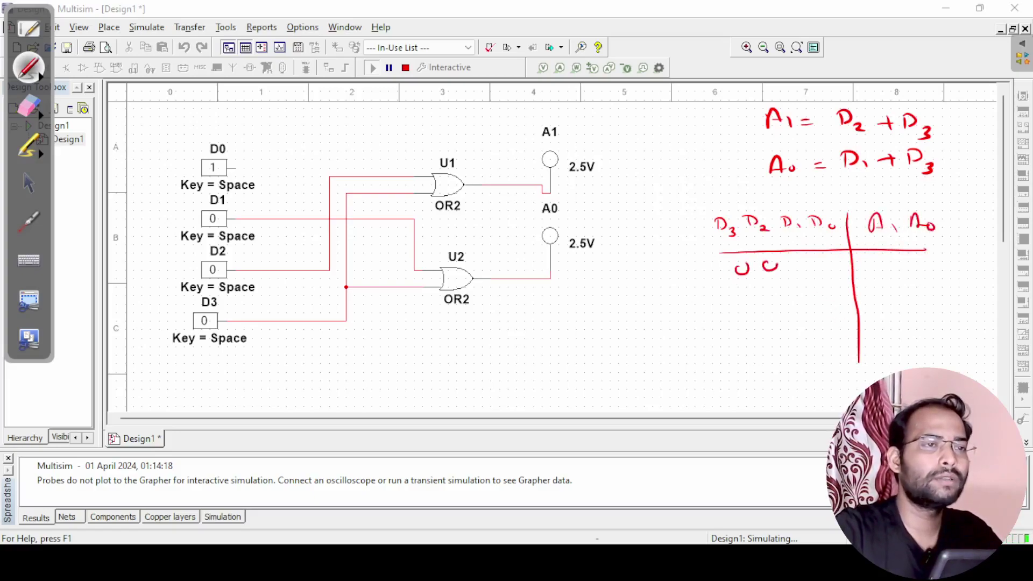
drag(879, 271, 886, 261)
drag(917, 258, 916, 261)
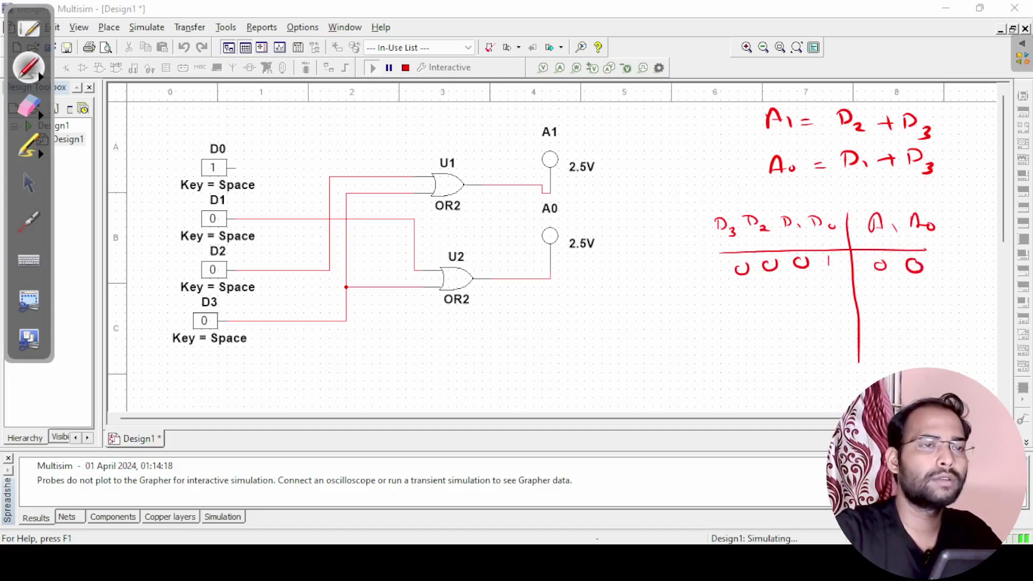
drag(775, 293, 813, 301)
drag(842, 283, 886, 290)
drag(921, 285, 920, 299)
mouse_move(764, 326)
mouse_down()
mouse_move(792, 333)
mouse_move(832, 319)
mouse_move(889, 330)
mouse_up()
mouse_move(928, 318)
mouse_down()
mouse_move(919, 331)
mouse_move(929, 318)
mouse_up()
drag(807, 357, 851, 351)
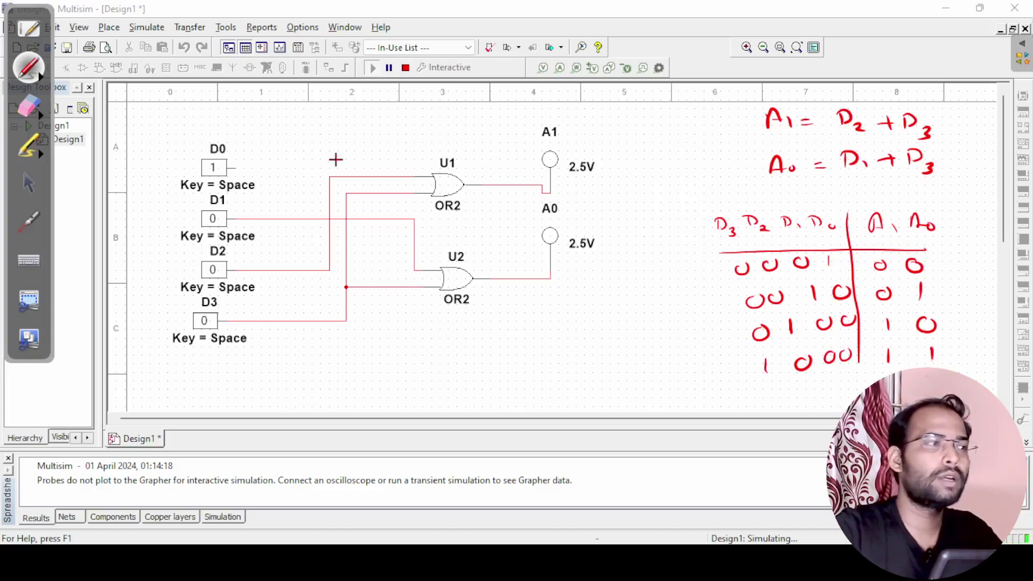
click(30, 184)
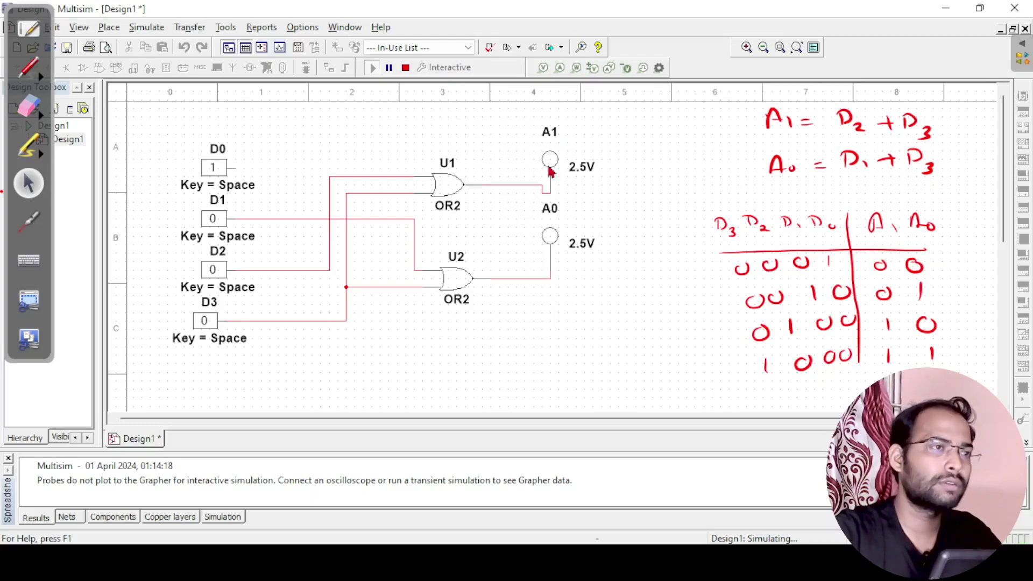
Step: Test the running encoder with only D1 at 1, and with only D2 at 1, keeping all other inputs at 0
click(212, 167)
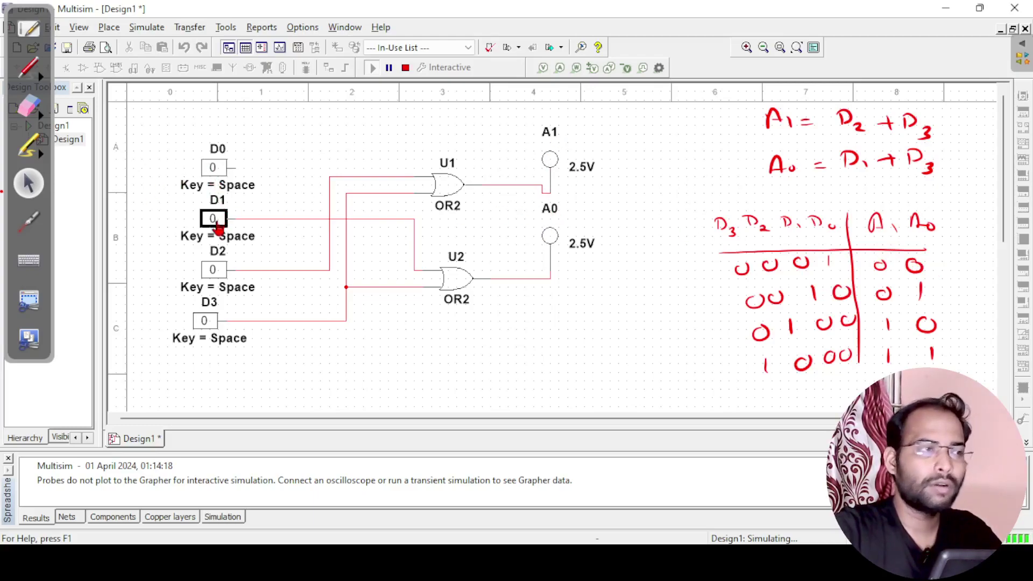
click(214, 225)
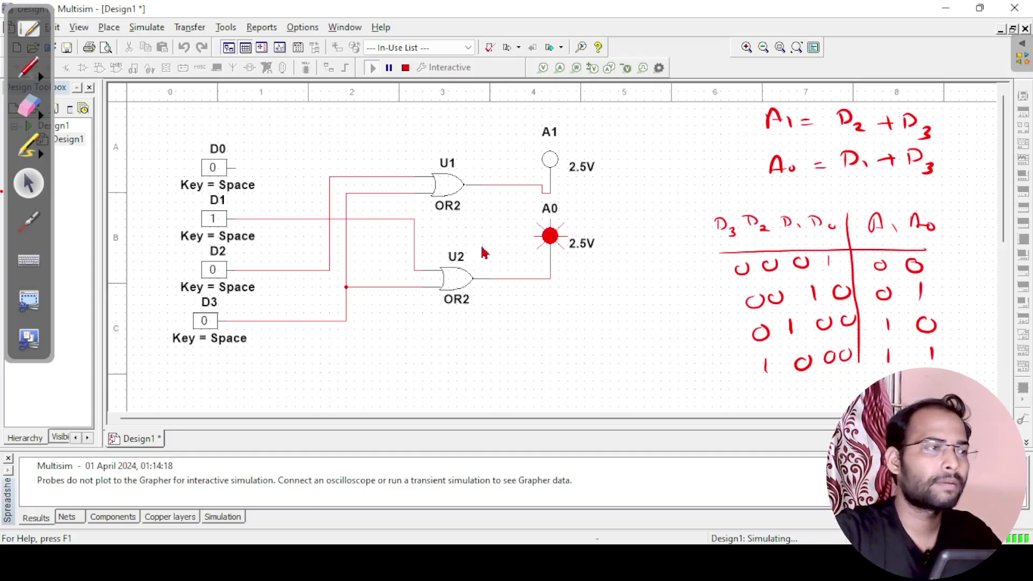
click(214, 225)
click(215, 272)
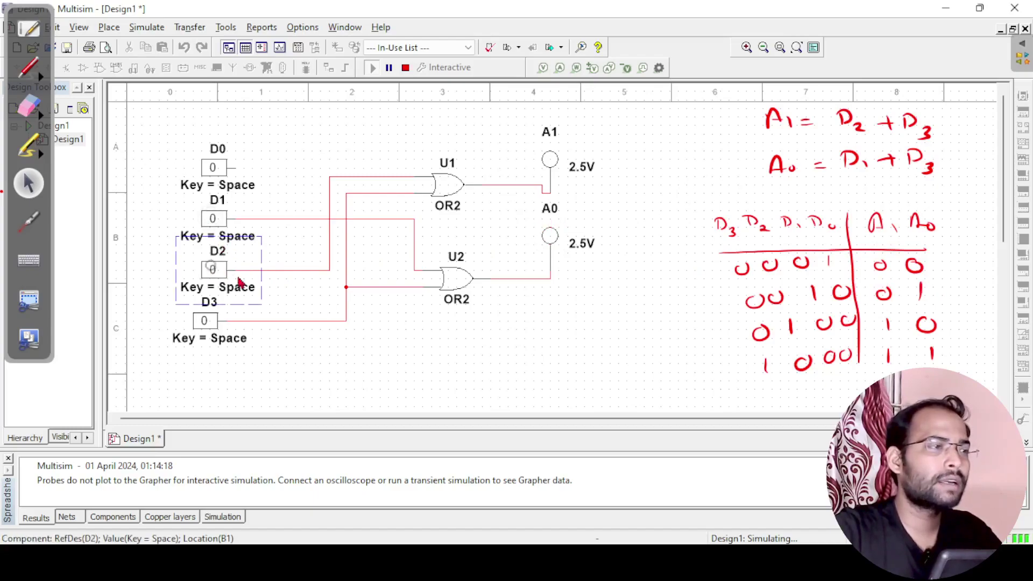
click(215, 273)
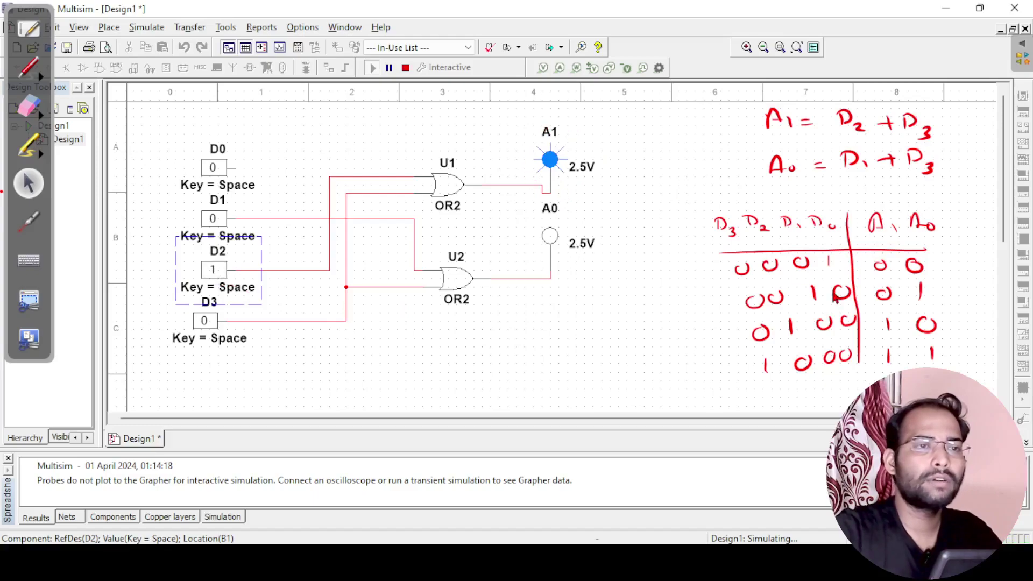
click(937, 336)
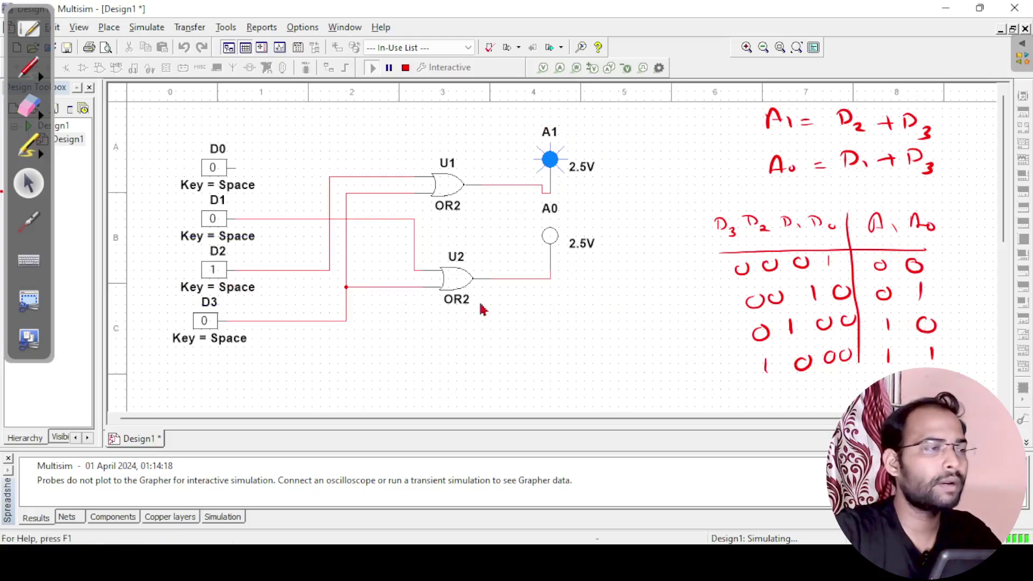
Step: Switch D2 back to 0 and set D3 to 1 to test the input combination 1000
click(214, 269)
click(212, 321)
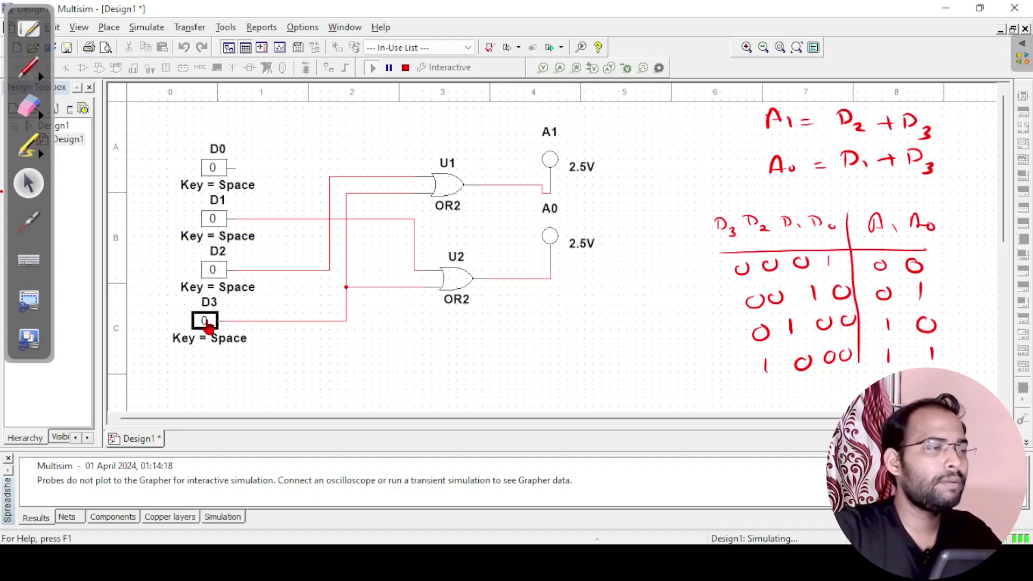
click(210, 321)
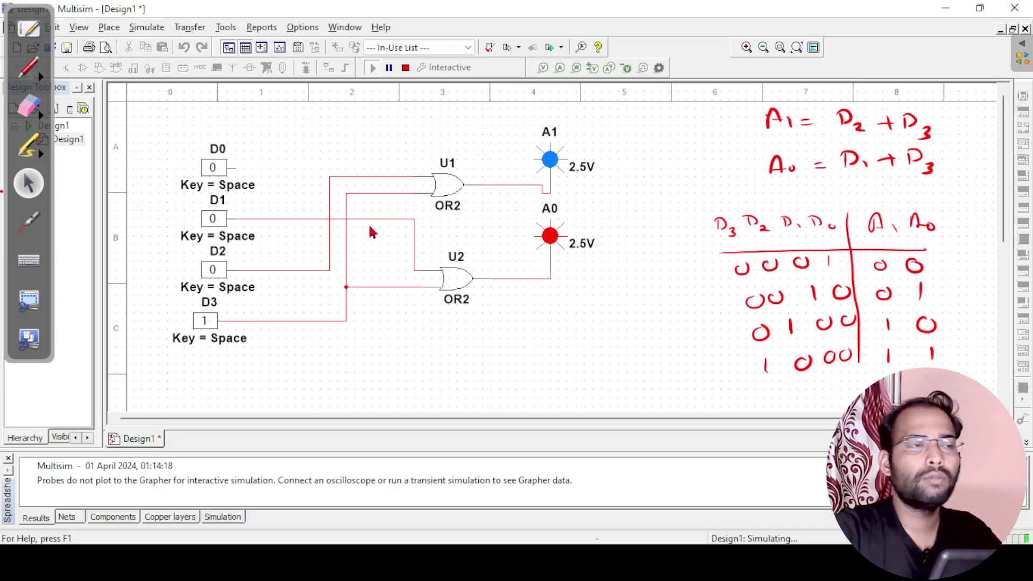
Step: Handwrite the title "4x2 Encoder" in red below the circuit and underline it
click(28, 67)
drag(325, 348, 339, 360)
mouse_move(337, 354)
mouse_down()
mouse_move(339, 370)
mouse_move(361, 370)
mouse_up()
mouse_move(368, 353)
mouse_down()
mouse_move(371, 368)
mouse_move(391, 368)
mouse_up()
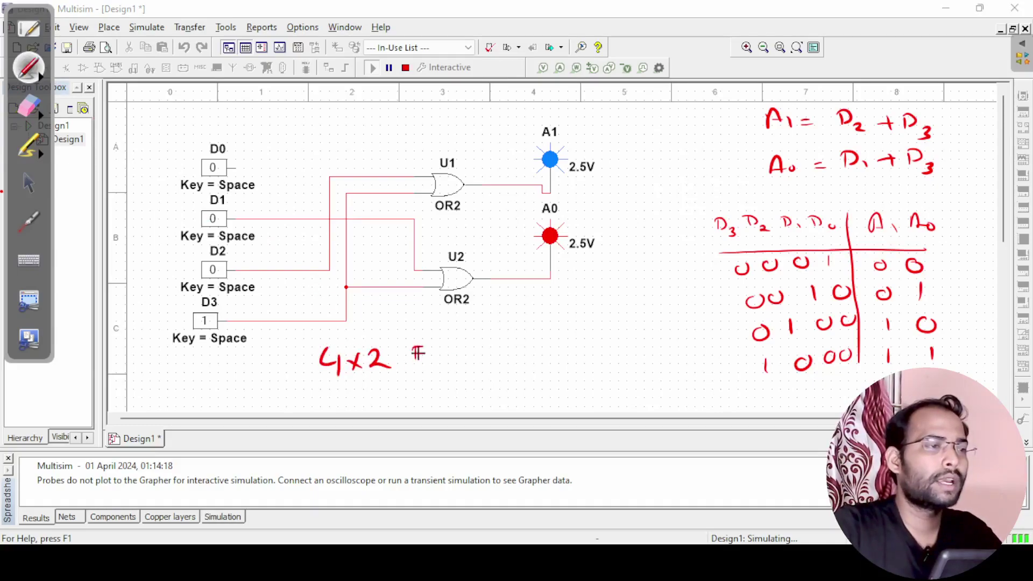
drag(491, 350, 506, 338)
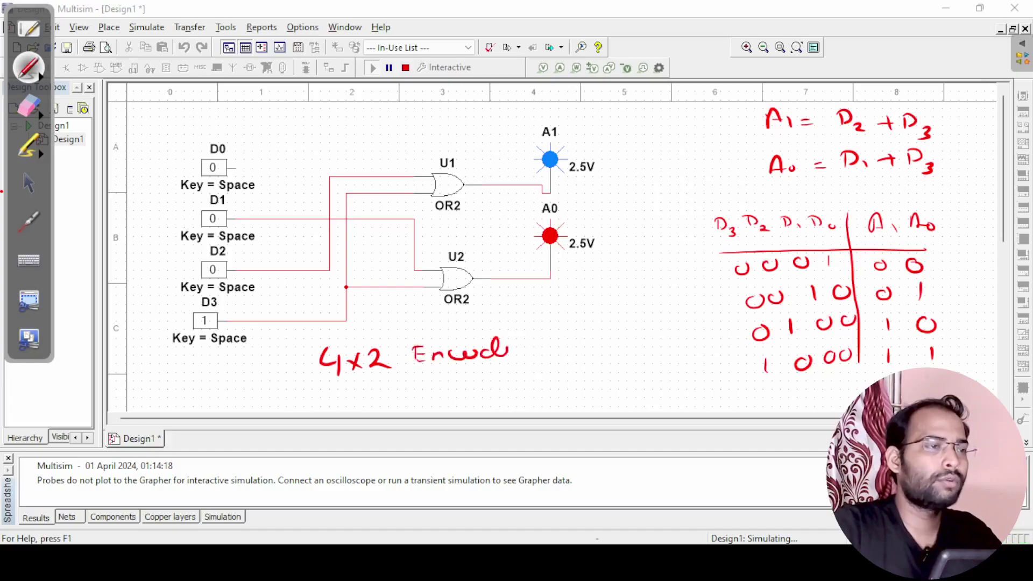
drag(339, 388, 531, 364)
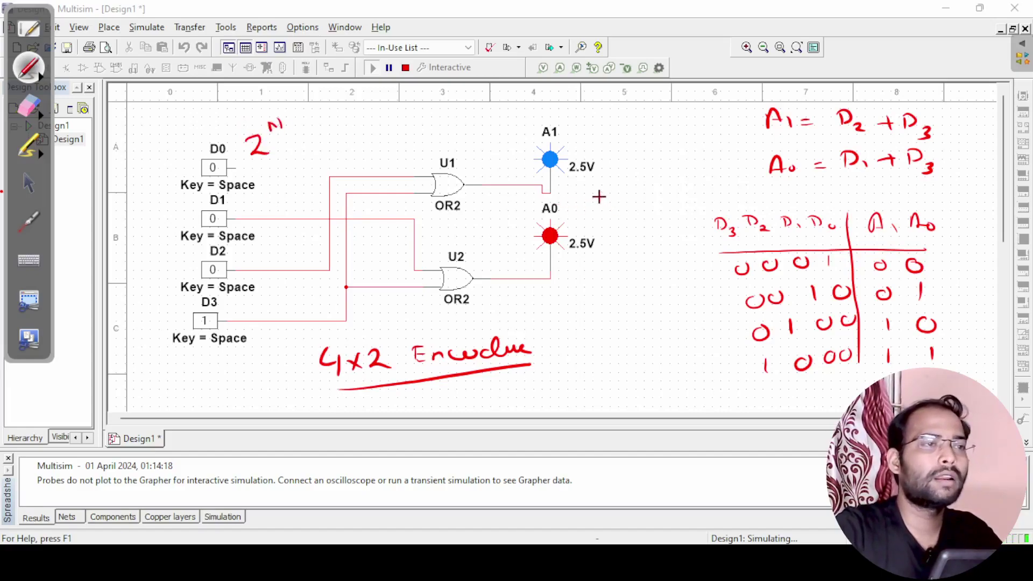
Step: Annotate the output side with N = 2 and the input side with 2^2 in red, and return to the pointer
drag(615, 193, 623, 213)
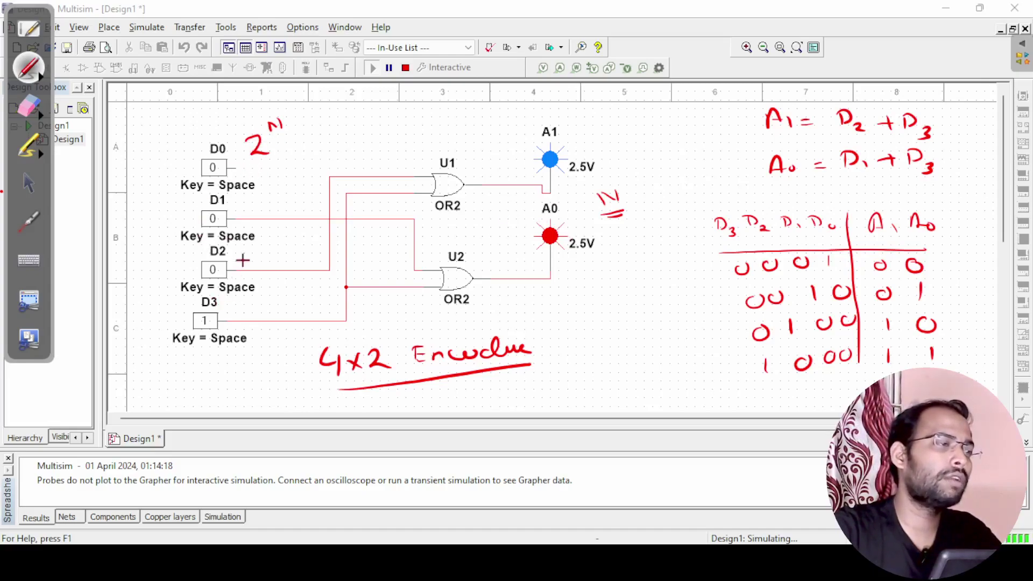
mouse_move(286, 134)
mouse_down()
mouse_move(298, 151)
mouse_move(311, 128)
mouse_move(326, 146)
mouse_up()
mouse_move(629, 194)
mouse_down()
mouse_move(641, 191)
mouse_move(629, 217)
mouse_up()
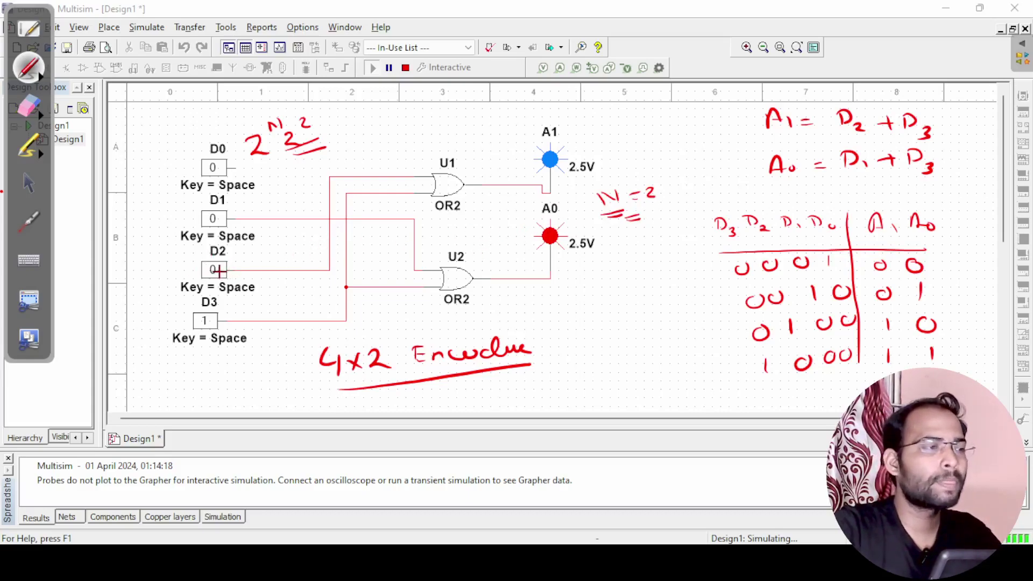
click(29, 184)
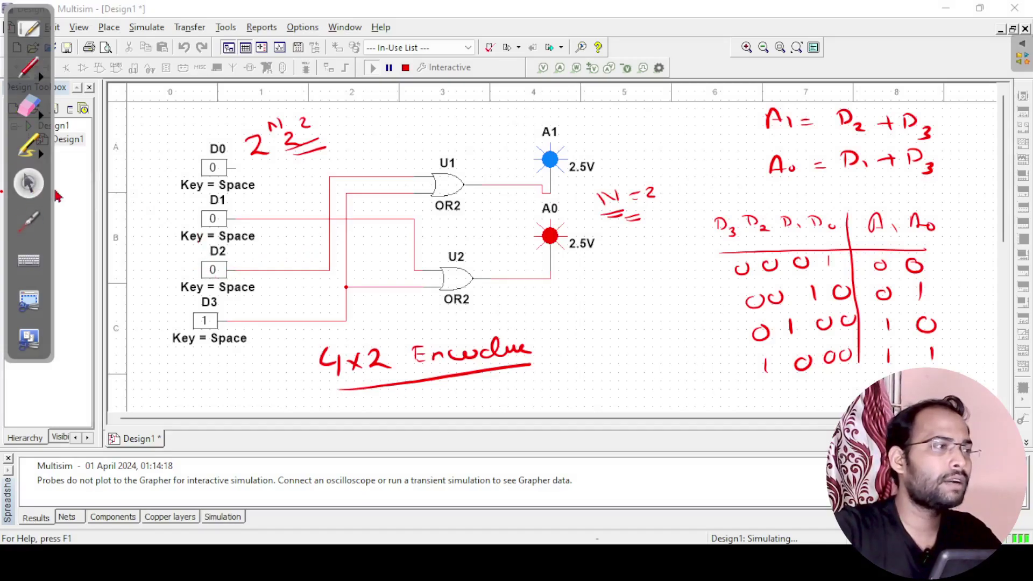
Step: Test several active inputs at once by setting D2 to 1, D3 to 0 and D1 to 1
click(212, 269)
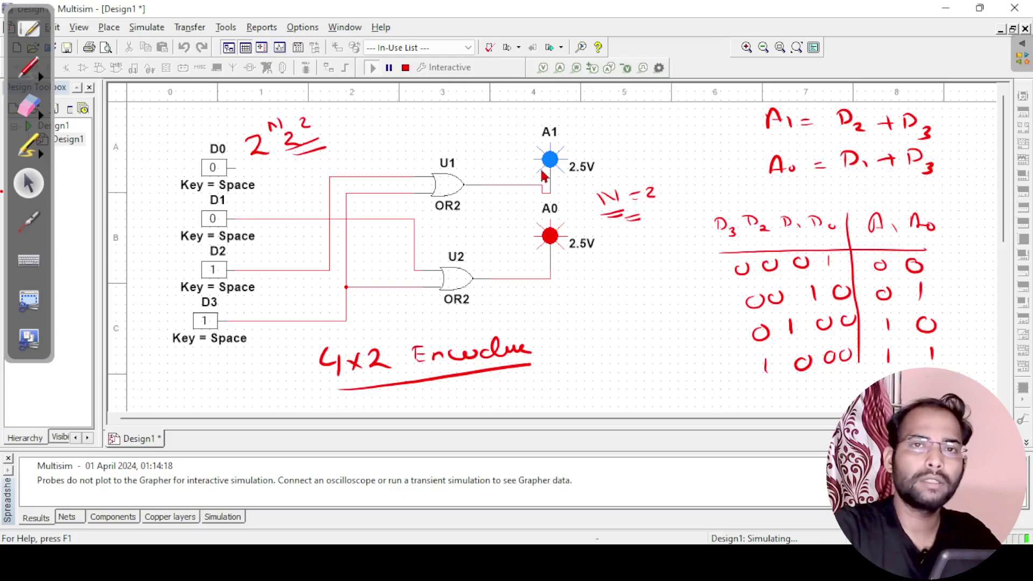
click(204, 321)
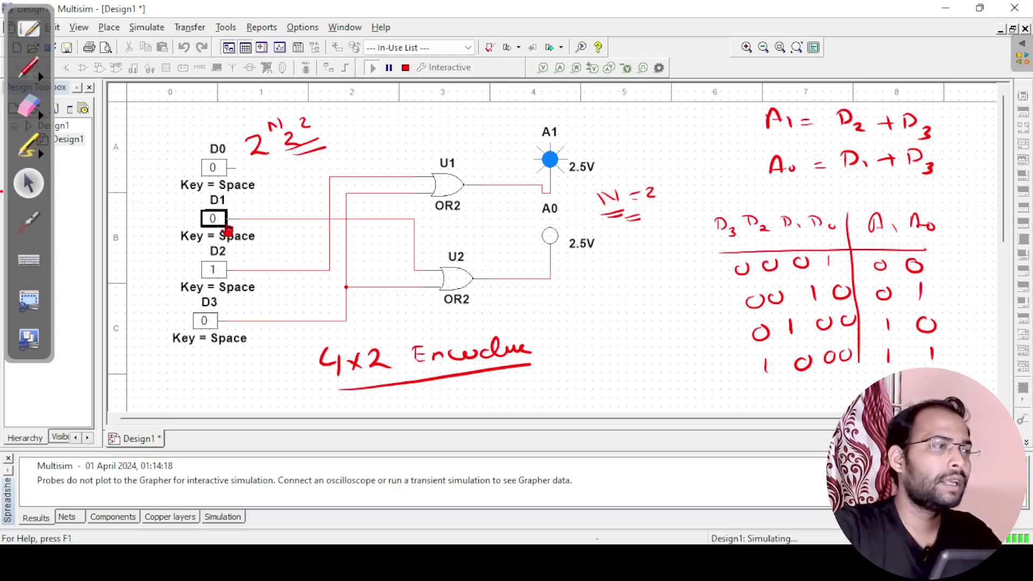
click(222, 227)
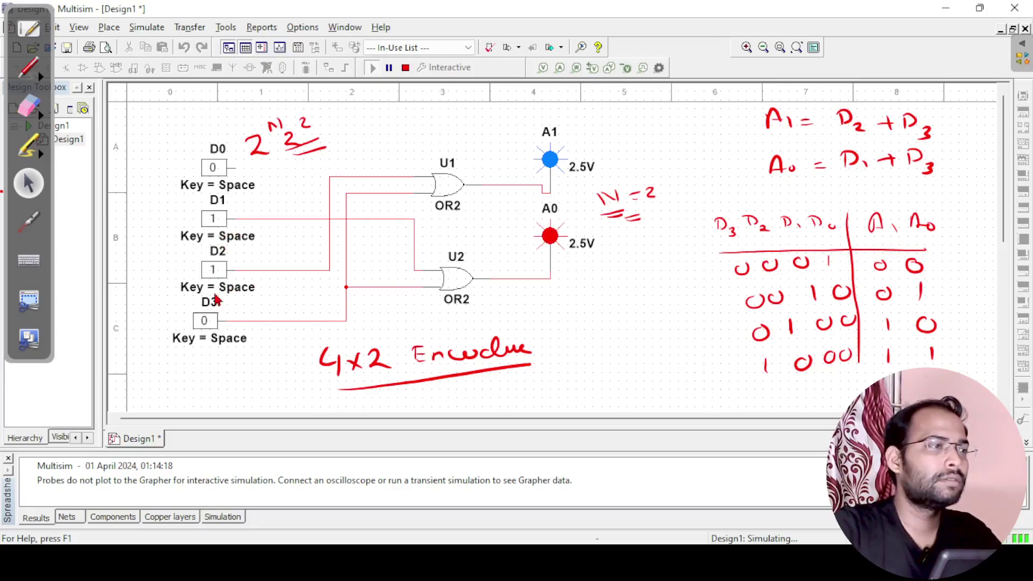